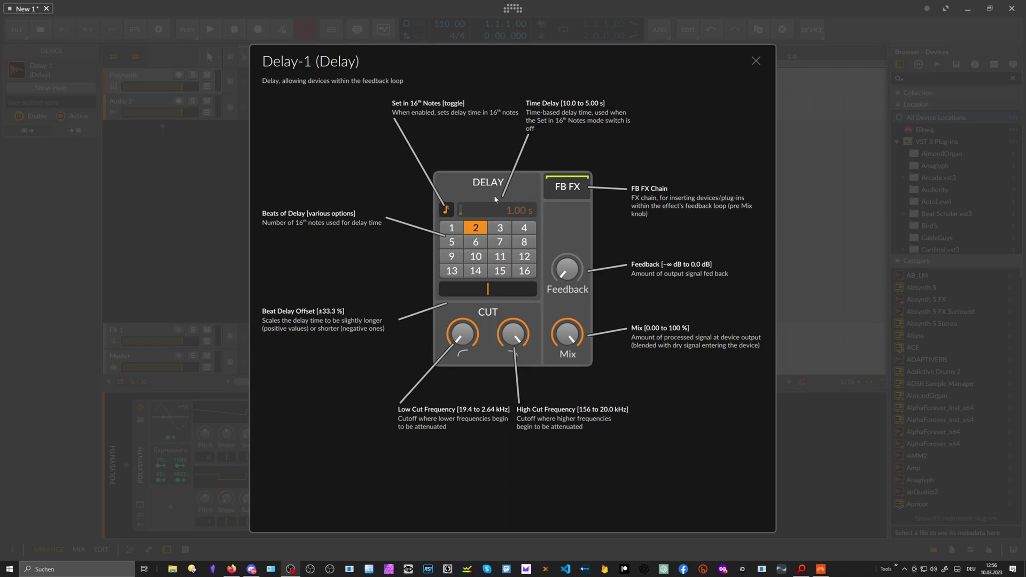
# - Set the project tempo to 120.00 BPM and return to the interactive help view of Delay-1
pyautogui.moveTo(489, 289)
pyautogui.mouseDown()
pyautogui.moveTo(444, 289)
pyautogui.moveTo(498, 291)
pyautogui.mouseUp()
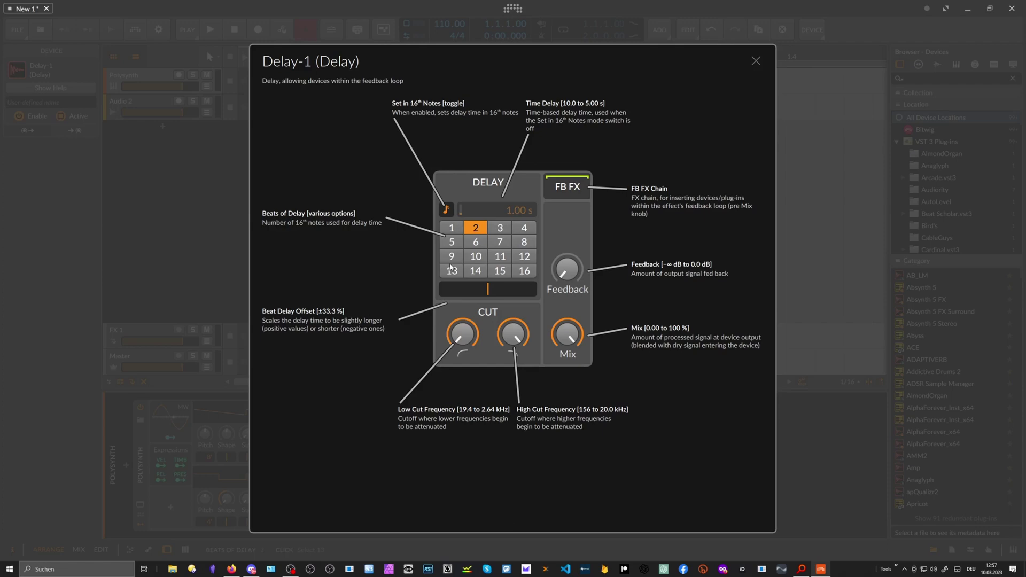
pyautogui.click(756, 61)
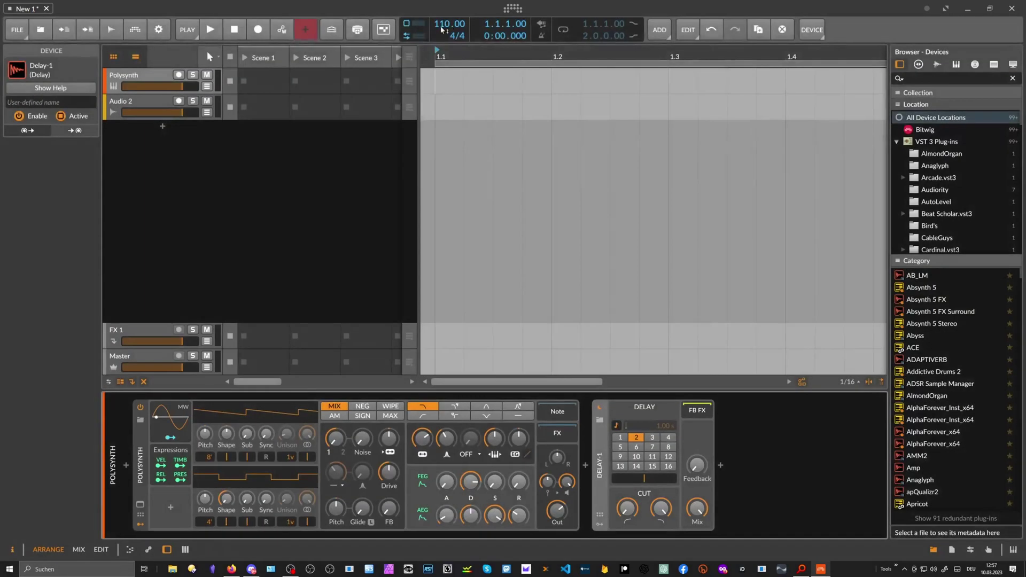
pyautogui.moveTo(450, 24); pyautogui.dragTo(450, 35)
pyautogui.click(27, 89)
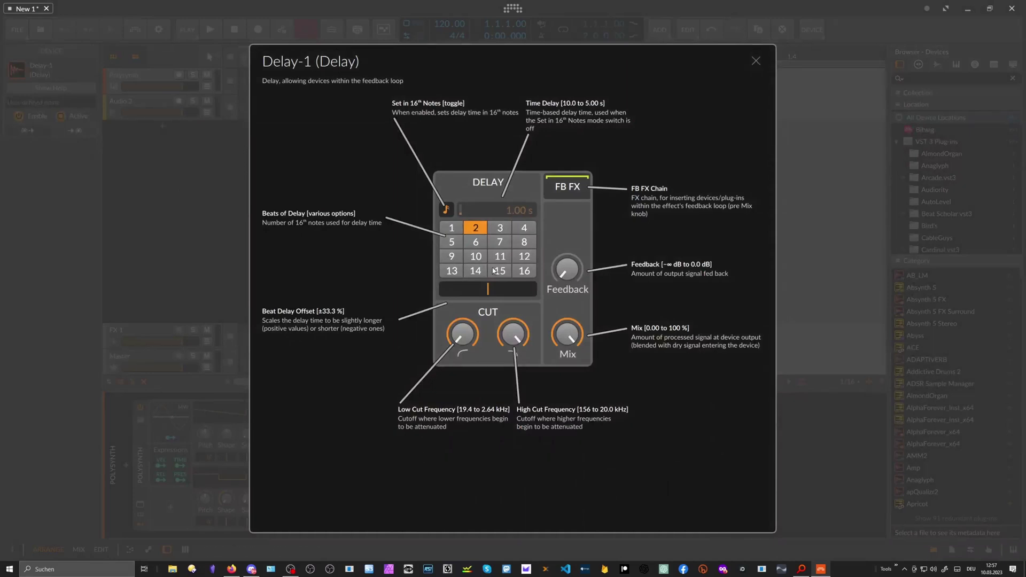
# - Try beat delays of 1 and 2 sixteenth notes, ending on 3 sixteenth notes
pyautogui.click(452, 231)
pyautogui.click(474, 229)
pyautogui.click(498, 231)
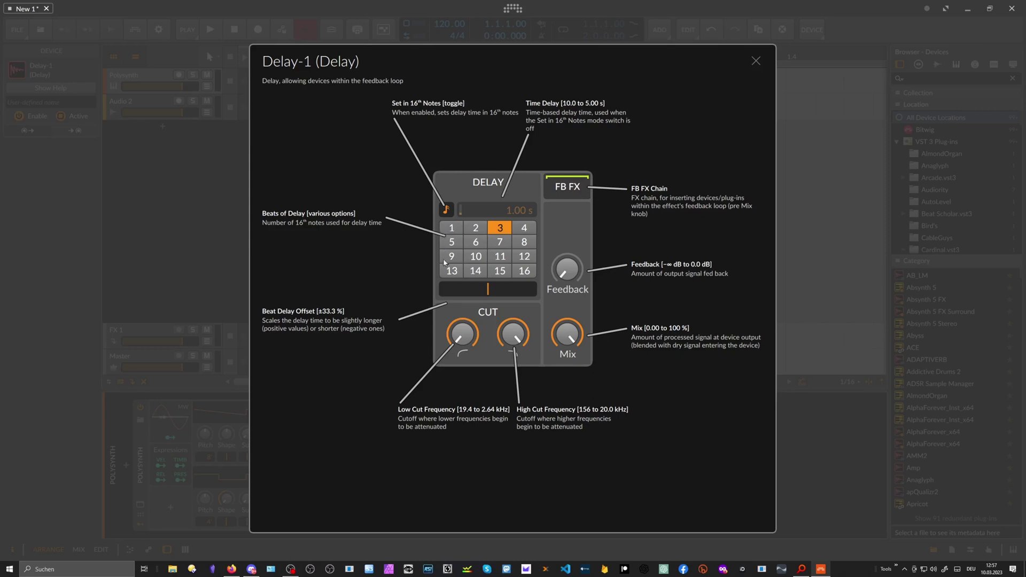
# - Try varying the time-based delay value with 16th-note mode off, and switch the delay back to 16th notes
pyautogui.click(449, 215)
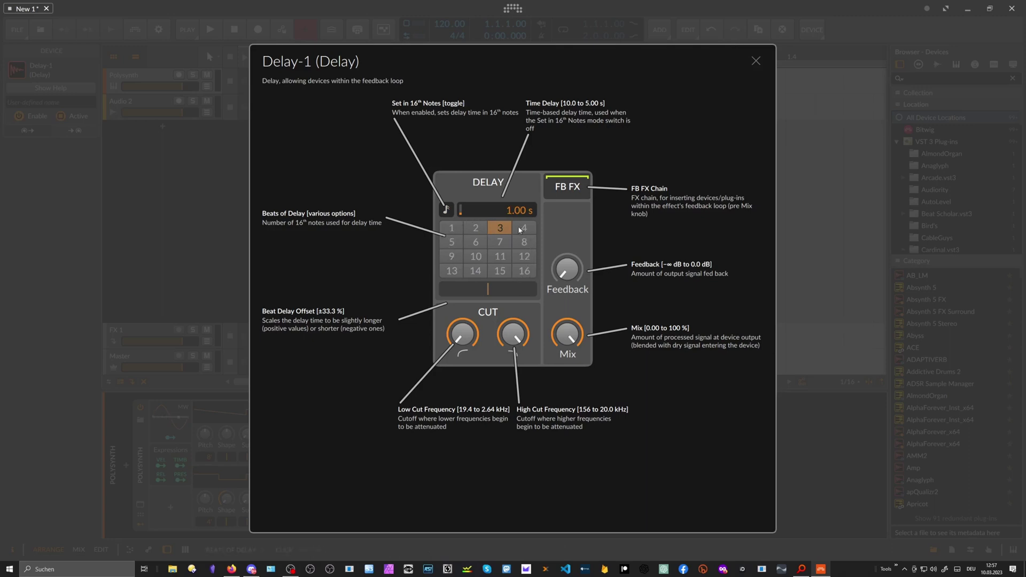
pyautogui.moveTo(524, 212)
pyautogui.mouseDown()
pyautogui.moveTo(524, 347)
pyautogui.moveTo(514, 212)
pyautogui.mouseUp()
pyautogui.moveTo(508, 210); pyautogui.dragTo(507, 59)
pyautogui.click(446, 209)
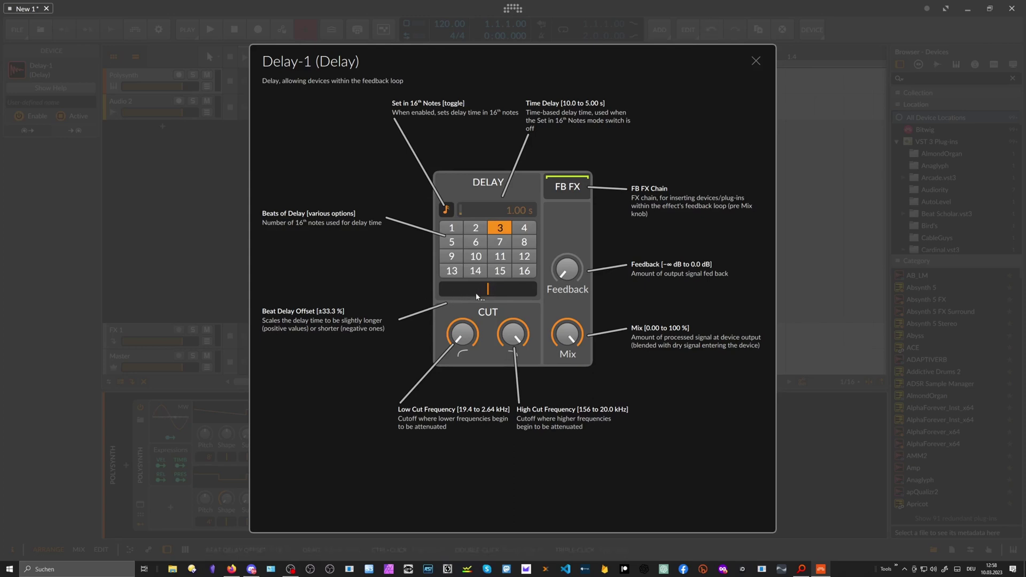
# - Set the delay to 1 sixteenth note, try the beat delay offset at its negative end and reset the offset to 0.00 %
pyautogui.moveTo(487, 289); pyautogui.dragTo(445, 289)
pyautogui.click(452, 228)
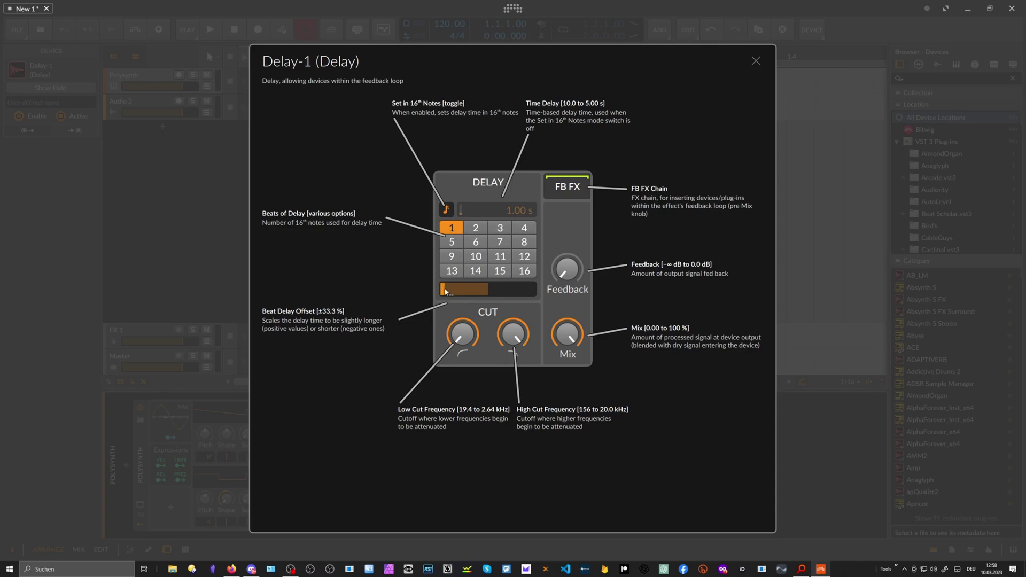
pyautogui.moveTo(446, 289); pyautogui.dragTo(443, 289)
pyautogui.moveTo(443, 289); pyautogui.dragTo(489, 291)
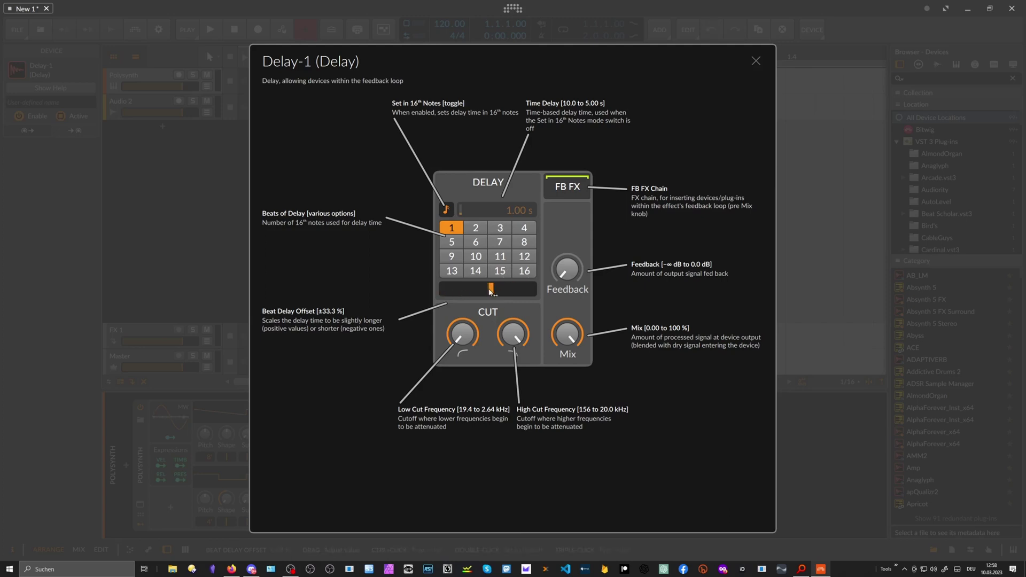
pyautogui.doubleClick(487, 291)
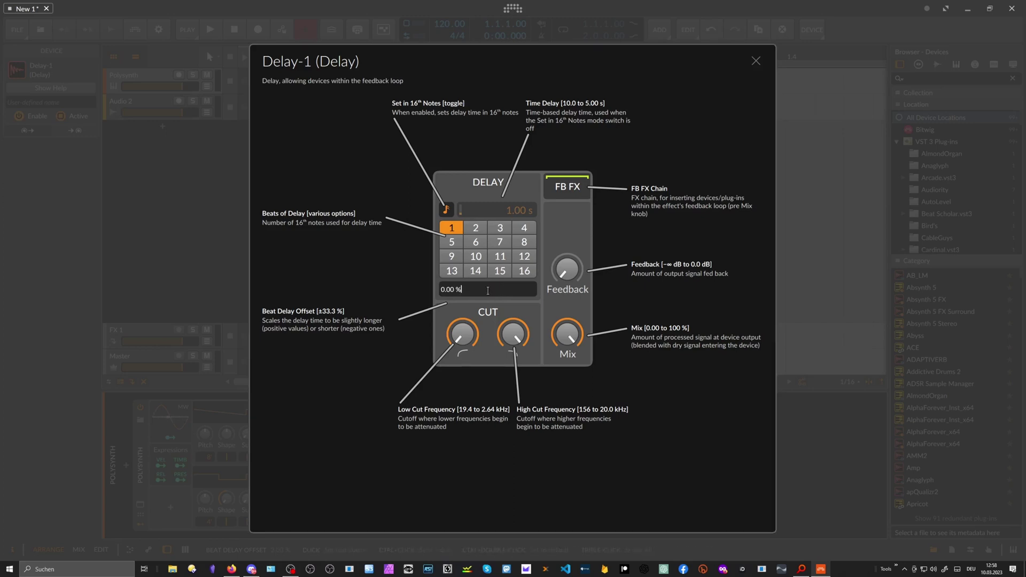
pyautogui.press('Return')
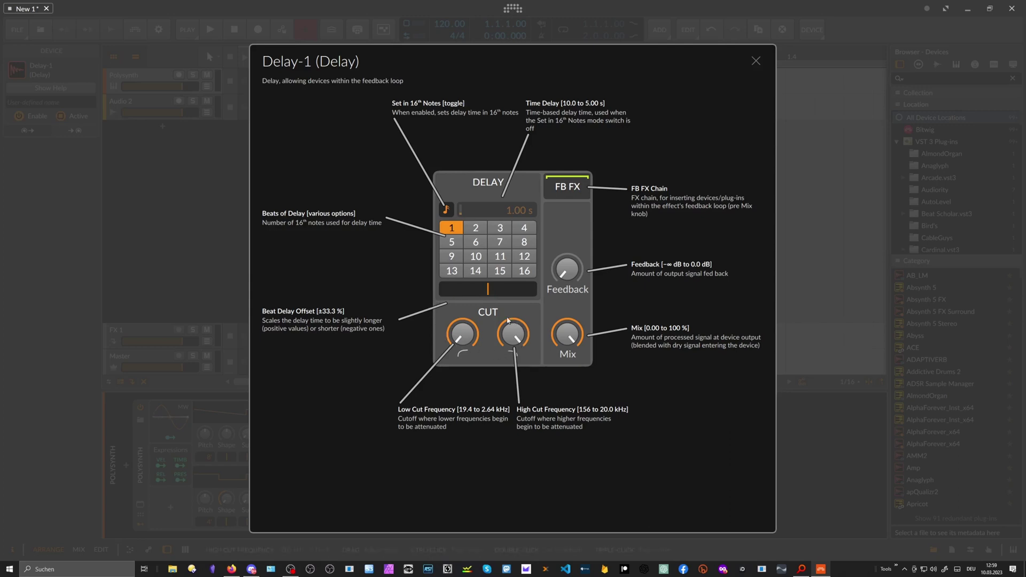
# - Try out the low cut and high cut frequencies and lower the mix of Delay-1
pyautogui.moveTo(451, 335)
pyautogui.mouseDown()
pyautogui.moveTo(451, 312)
pyautogui.moveTo(452, 337)
pyautogui.mouseUp()
pyautogui.moveTo(513, 333); pyautogui.dragTo(513, 300)
pyautogui.moveTo(462, 335)
pyautogui.mouseDown()
pyautogui.moveTo(462, 320)
pyautogui.moveTo(462, 346)
pyautogui.mouseUp()
pyautogui.moveTo(569, 335); pyautogui.dragTo(568, 356)
# - Vary the feedback amount of Delay-1 up and down in the help view
pyautogui.moveTo(568, 274); pyautogui.dragTo(568, 252)
pyautogui.moveTo(564, 269)
pyautogui.mouseDown()
pyautogui.moveTo(564, 309)
pyautogui.moveTo(564, 262)
pyautogui.moveTo(569, 273)
pyautogui.mouseUp()
pyautogui.moveTo(570, 273); pyautogui.dragTo(567, 270)
pyautogui.moveTo(570, 274); pyautogui.dragTo(559, 219)
pyautogui.moveTo(565, 257); pyautogui.dragTo(566, 224)
pyautogui.click(567, 268)
pyautogui.moveTo(566, 269); pyautogui.dragTo(571, 271)
pyautogui.moveTo(567, 269); pyautogui.dragTo(566, 310)
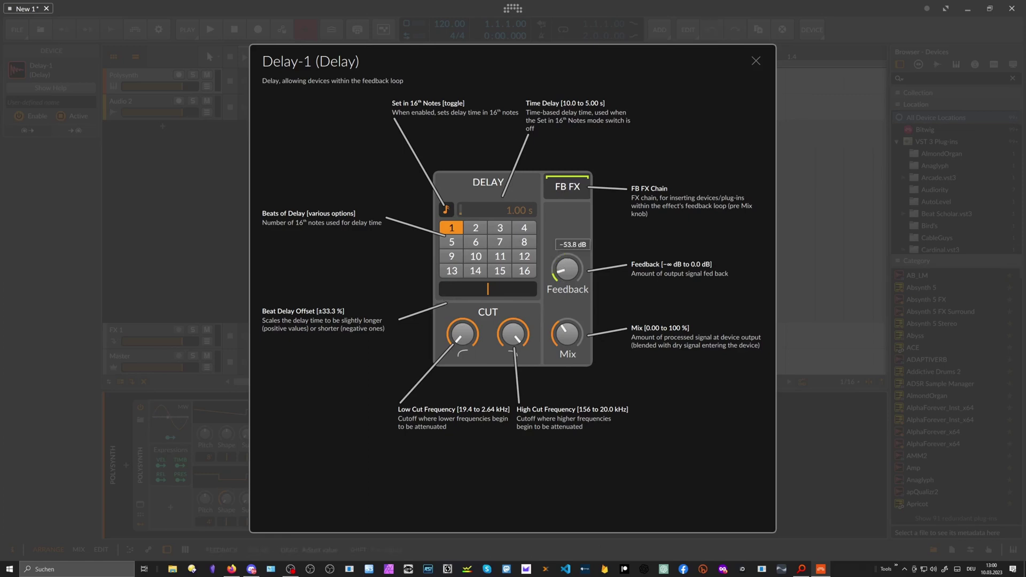
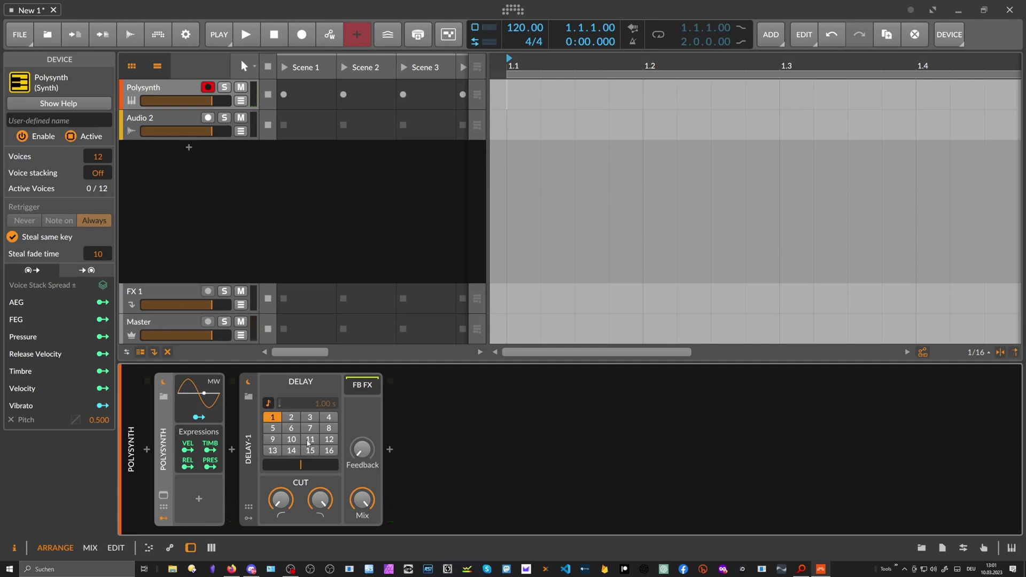
# - Set the delay to 3 sixteenth notes and try out the mix and cut frequencies, resetting the mix to 100 %
pyautogui.click(310, 416)
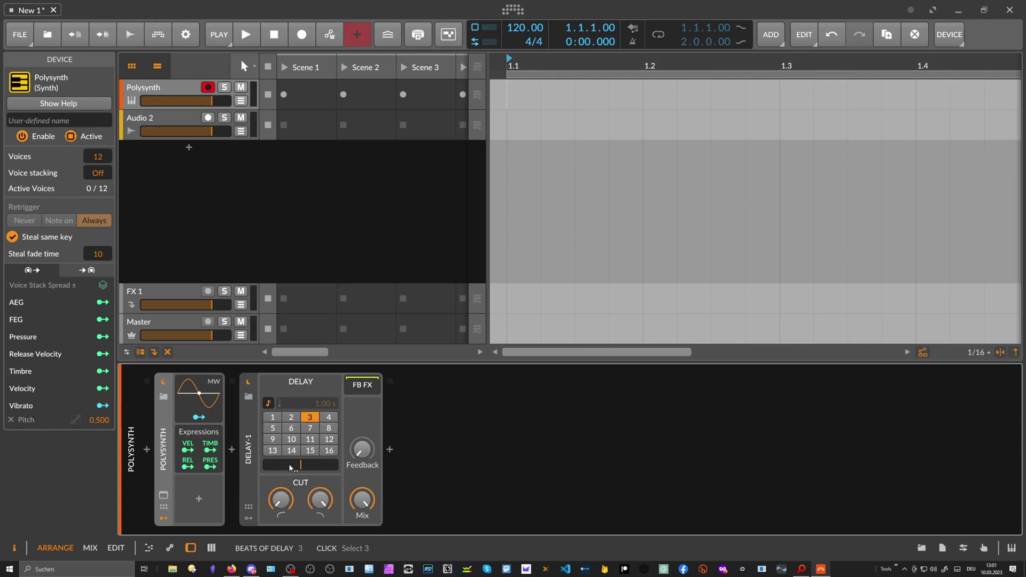
pyautogui.moveTo(362, 500)
pyautogui.mouseDown()
pyautogui.moveTo(362, 481)
pyautogui.moveTo(362, 492)
pyautogui.mouseUp()
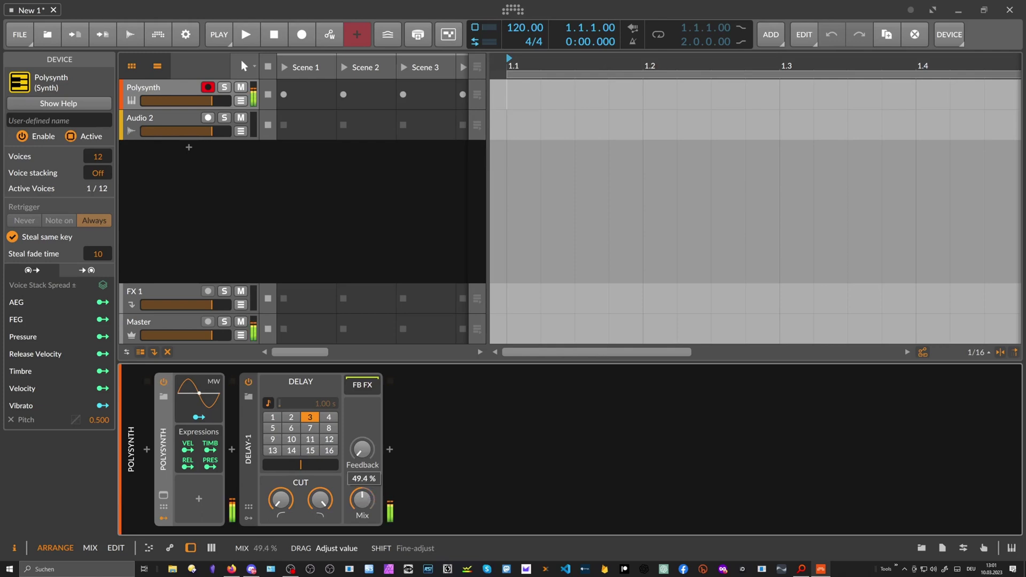
pyautogui.doubleClick(363, 499)
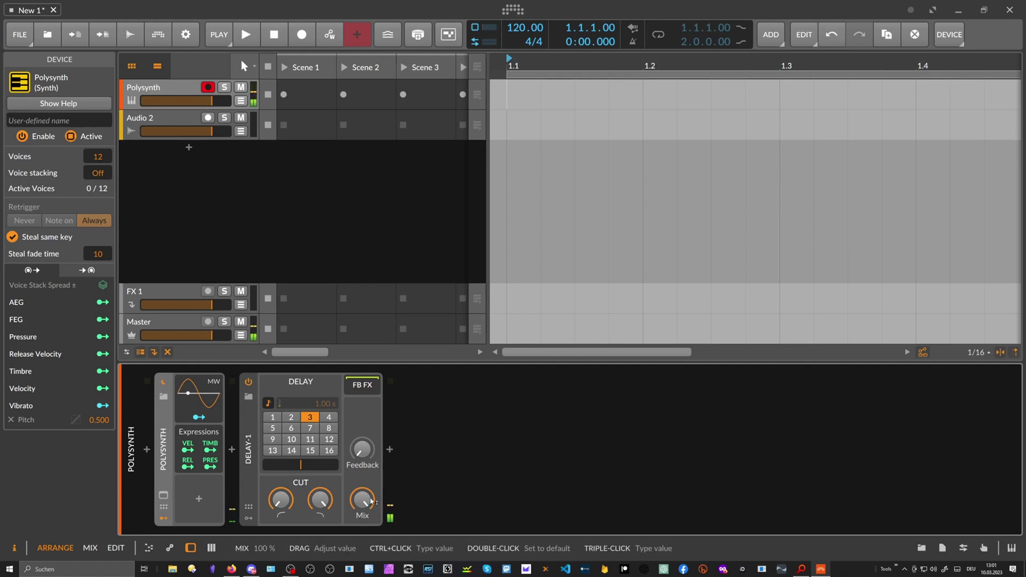
pyautogui.moveTo(362, 502); pyautogui.dragTo(362, 502)
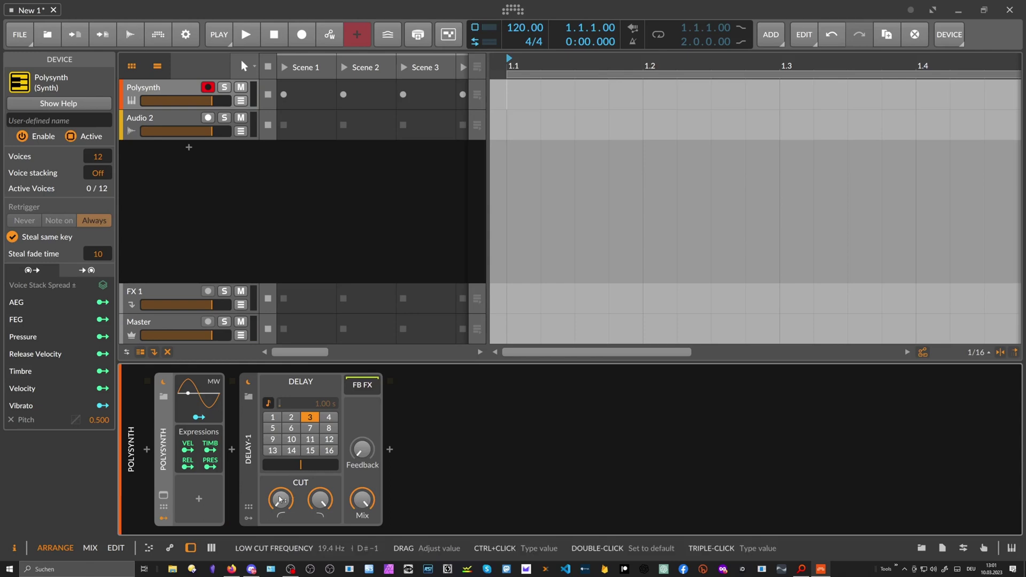
pyautogui.moveTo(281, 501); pyautogui.dragTo(319, 500)
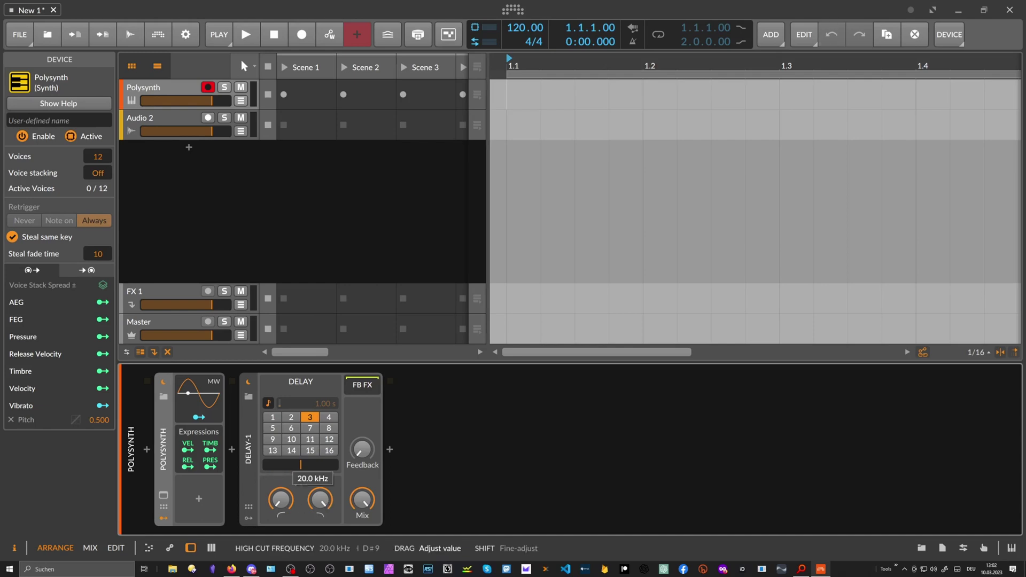
pyautogui.moveTo(319, 500); pyautogui.dragTo(319, 500)
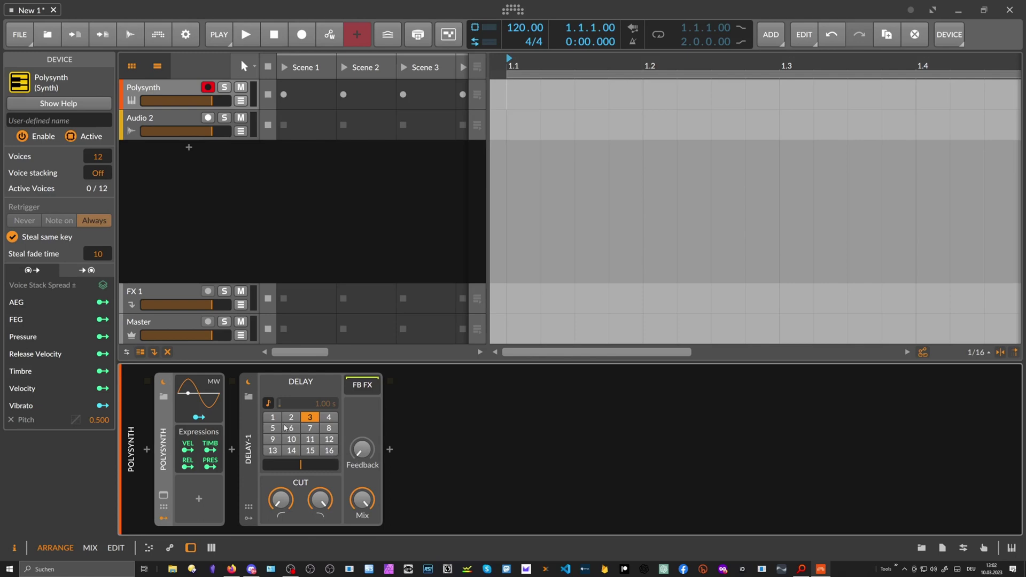
# - Undo a trial delay of 7 sixteenth notes and set the delay to 4 sixteenth notes
pyautogui.click(312, 430)
pyautogui.hotkey('ctrl', 'z')
pyautogui.click(328, 417)
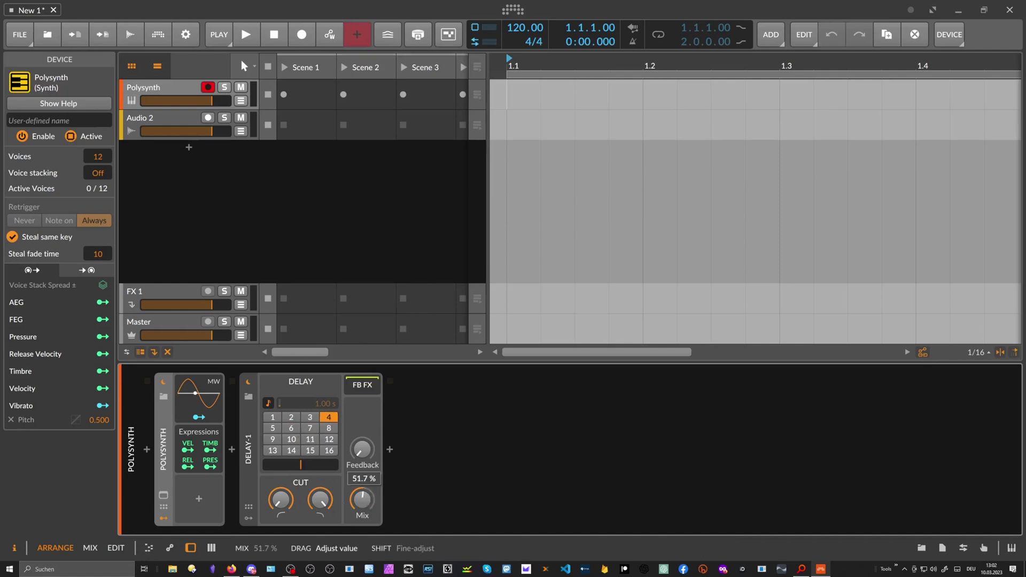
# - Set the mix to about 50 % and try the feedback at about -7.6 dB
pyautogui.doubleClick(364, 498)
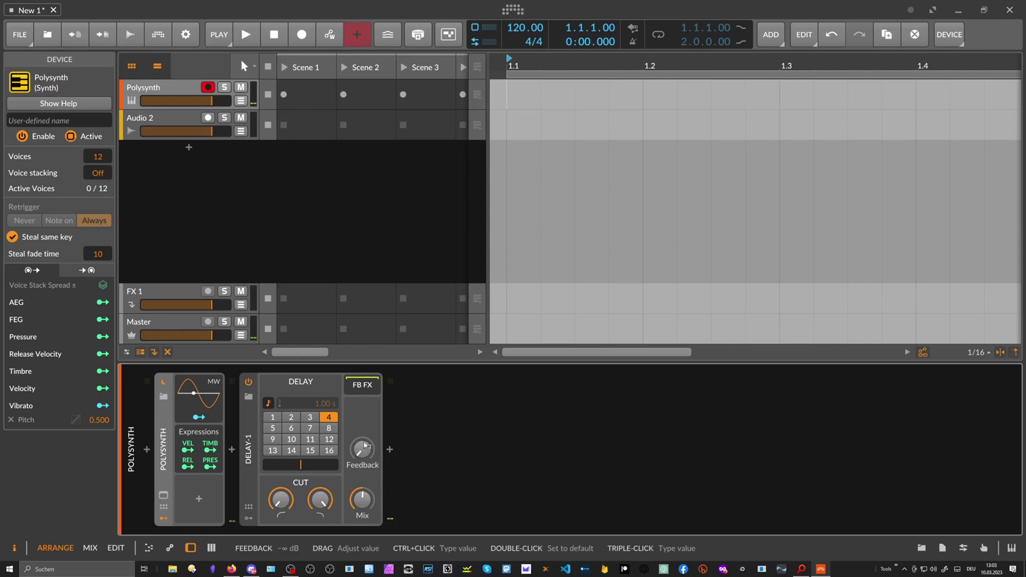
pyautogui.moveTo(367, 442); pyautogui.dragTo(367, 426)
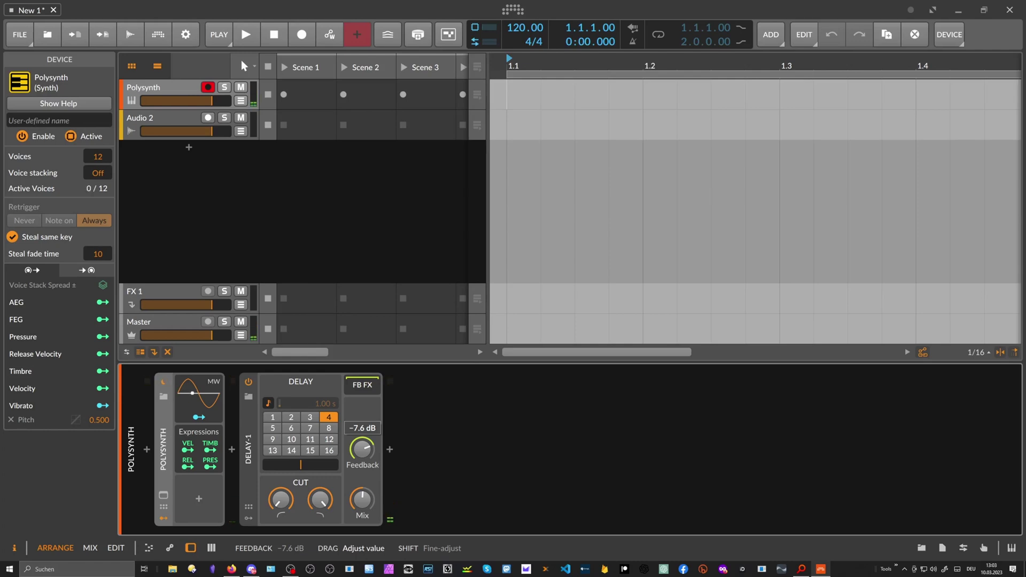
pyautogui.doubleClick(362, 450)
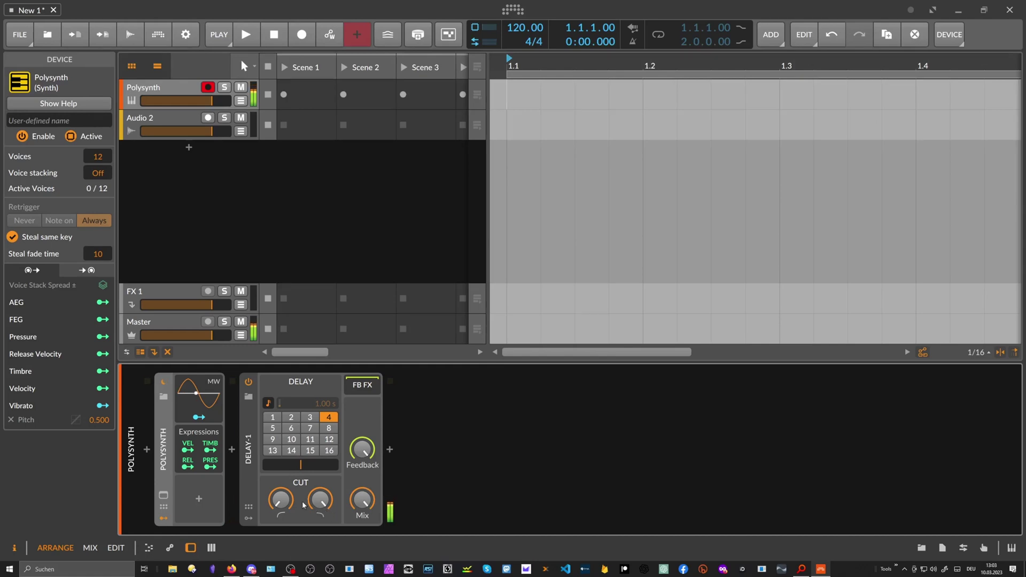
# - Set the delay to 16 sixteenth notes and sweep the feedback down and up, ending at about -2.0 dB
pyautogui.click(329, 450)
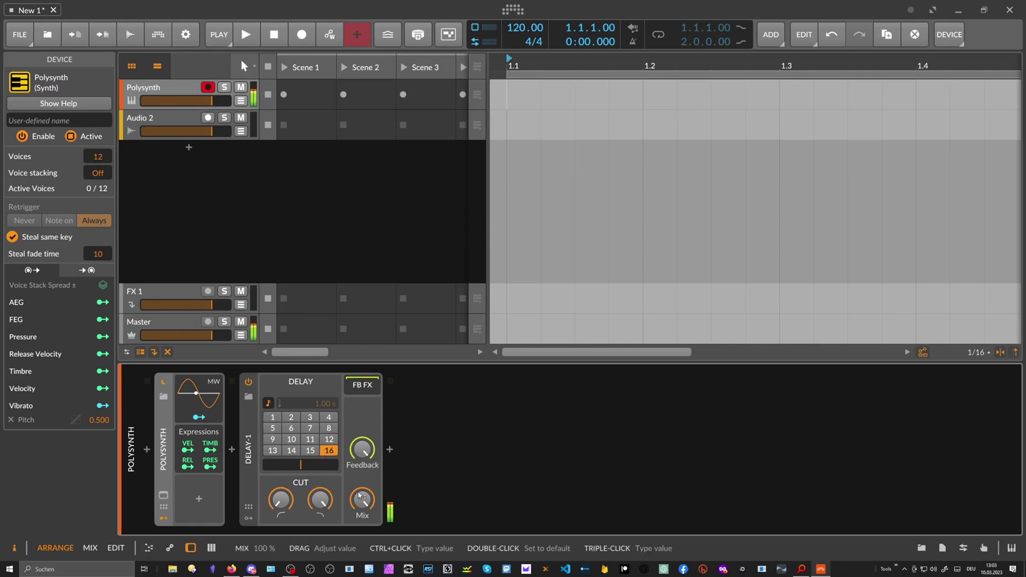
pyautogui.moveTo(363, 454); pyautogui.dragTo(369, 477)
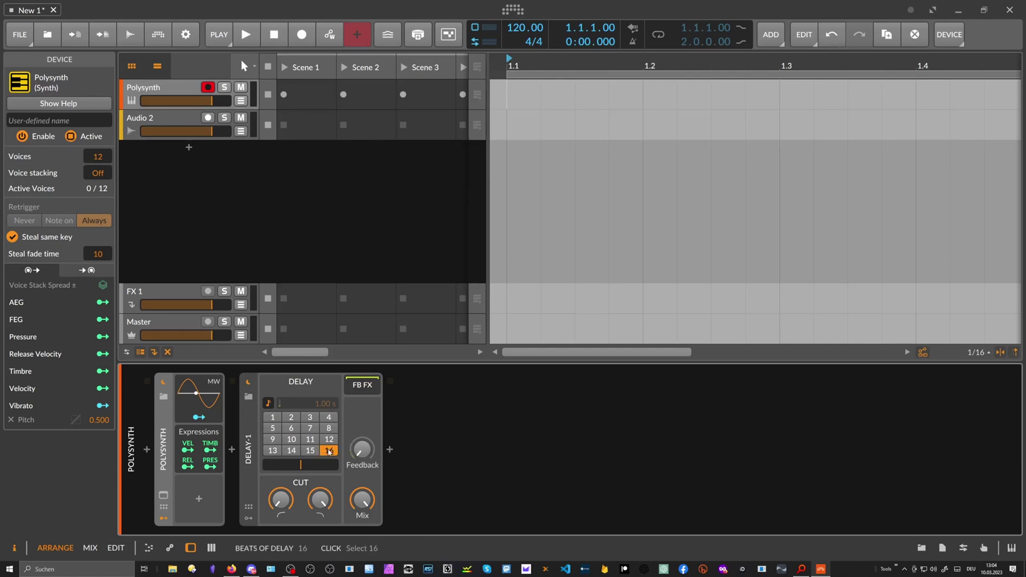
pyautogui.moveTo(361, 454); pyautogui.dragTo(362, 454)
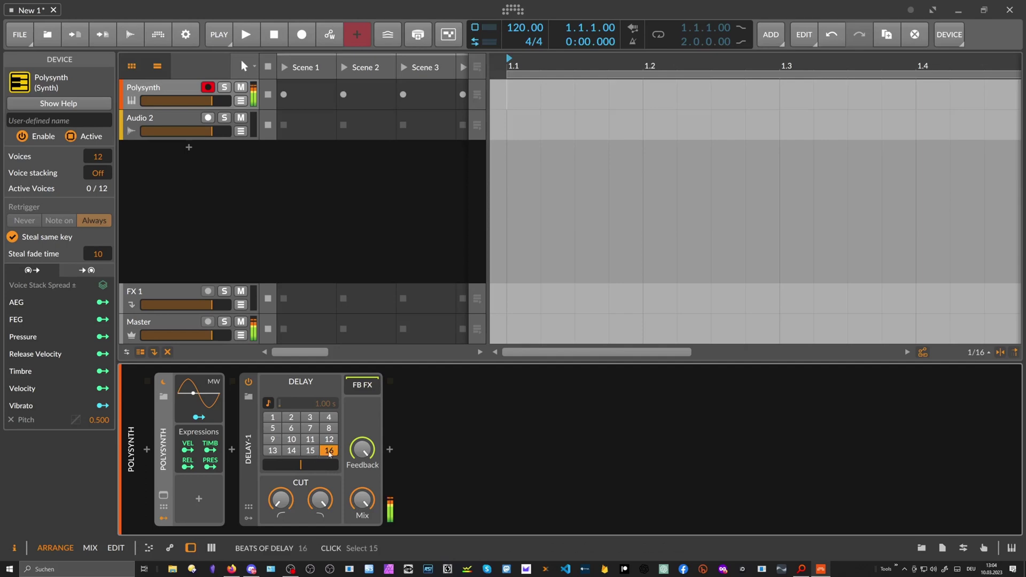
pyautogui.moveTo(362, 449); pyautogui.dragTo(362, 475)
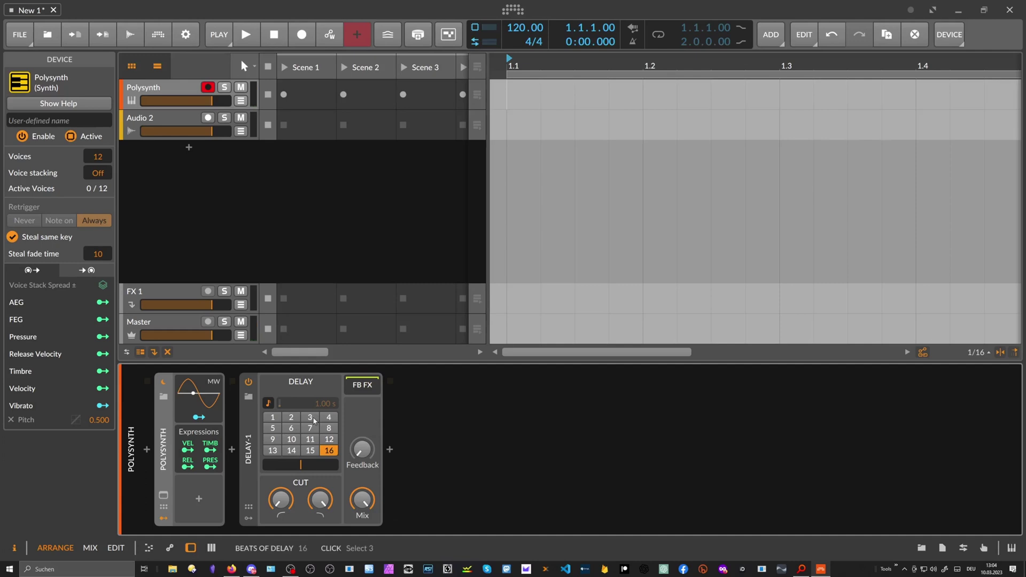
pyautogui.moveTo(362, 449)
pyautogui.mouseDown()
pyautogui.moveTo(362, 432)
pyautogui.moveTo(363, 450)
pyautogui.mouseUp()
# - Insert a Quantize note effect before the Polysynth in the device chain
pyautogui.click(147, 450)
pyautogui.write('qua')
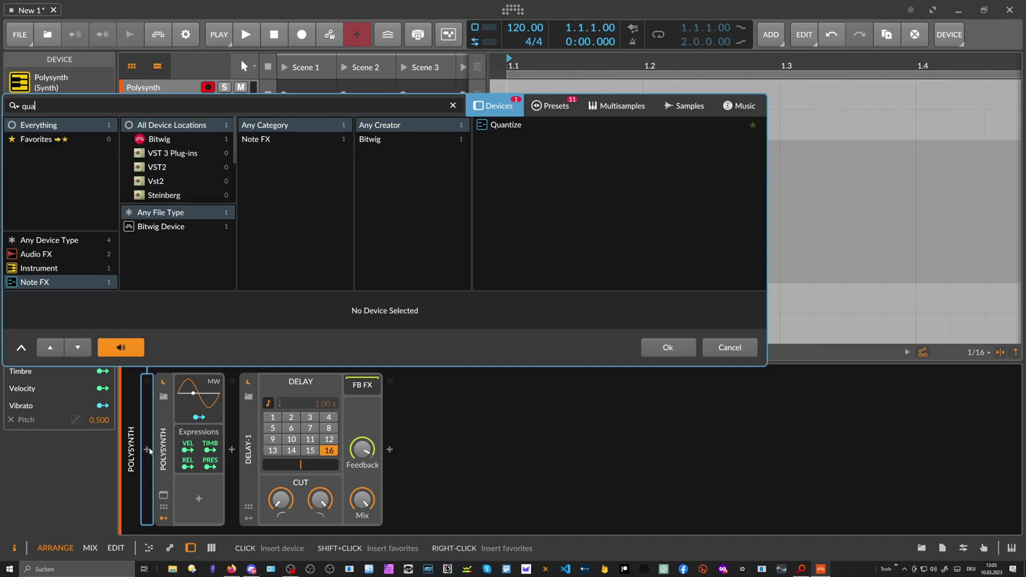
pyautogui.press('Down')
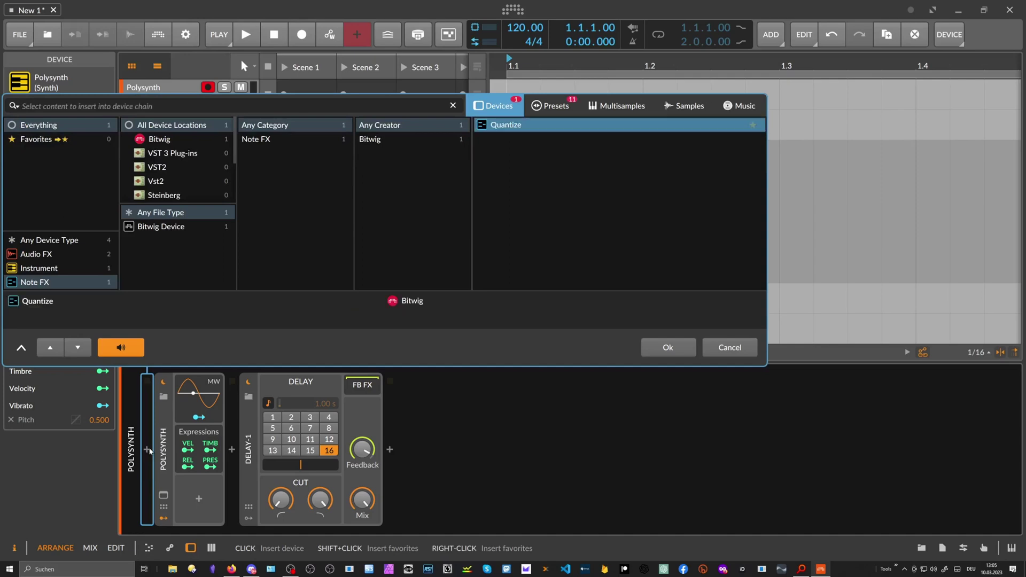
pyautogui.press('Return')
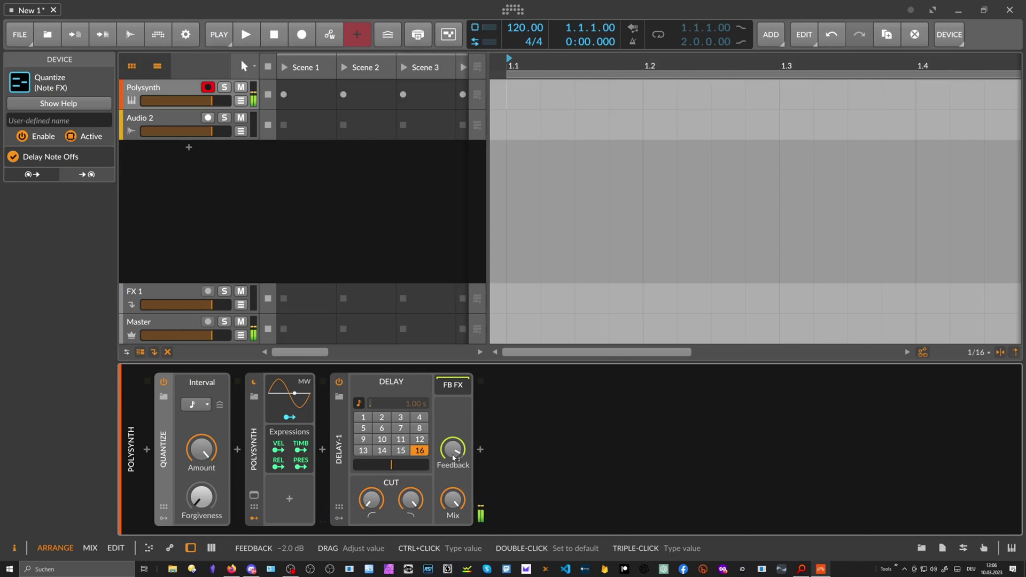
# - Raise the delay's feedback to its maximum and insert a Pitch Shifter into Delay-1's FB FX chain
pyautogui.moveTo(452, 458); pyautogui.dragTo(424, 466)
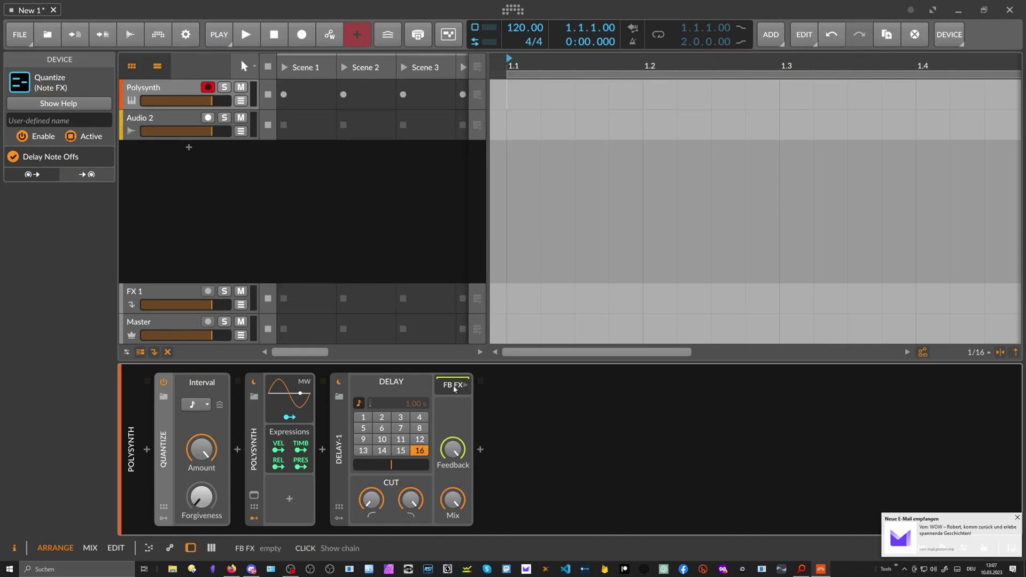
pyautogui.click(481, 450)
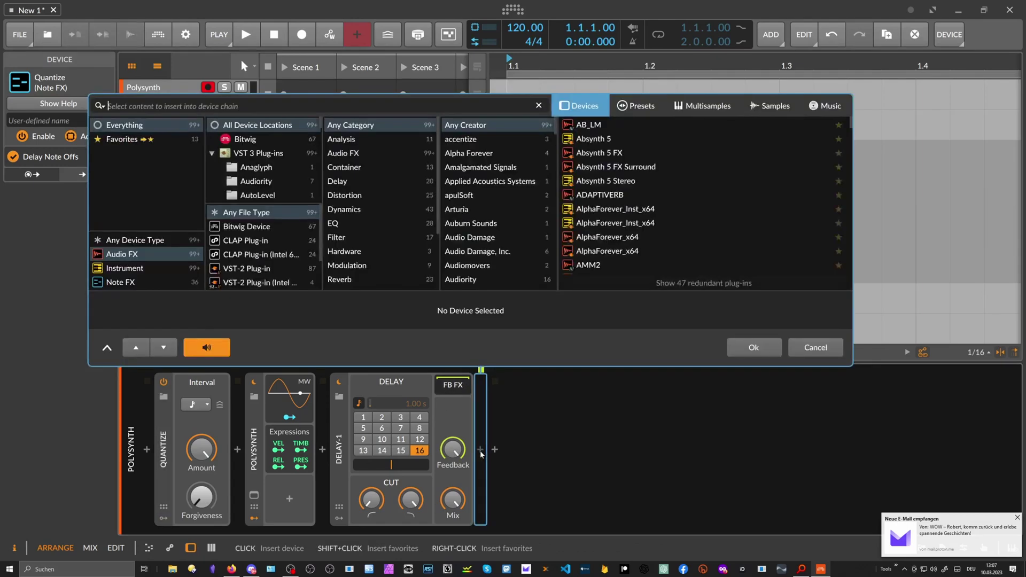
pyautogui.write('pitch')
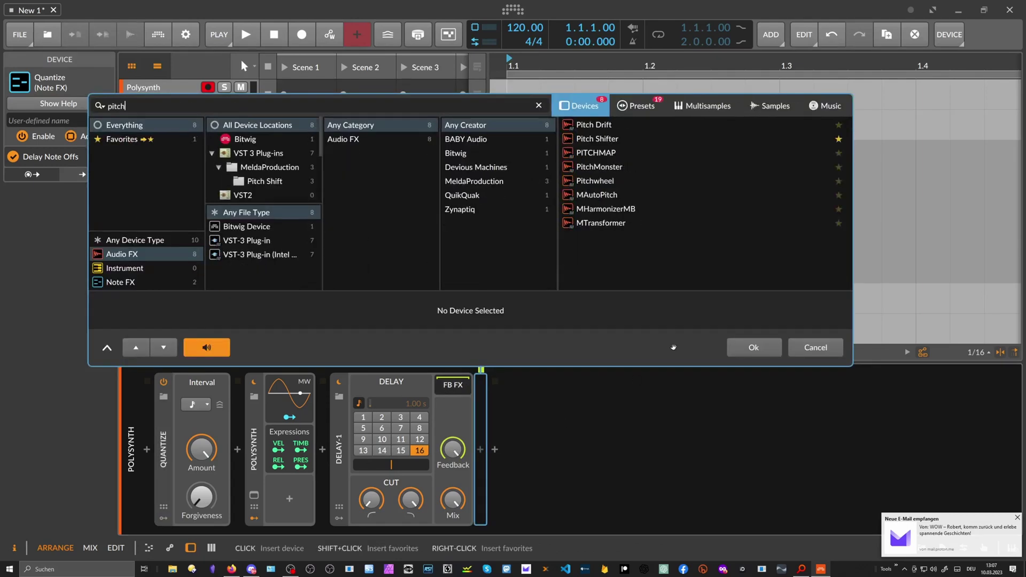
pyautogui.click(615, 140)
pyautogui.doubleClick(615, 140)
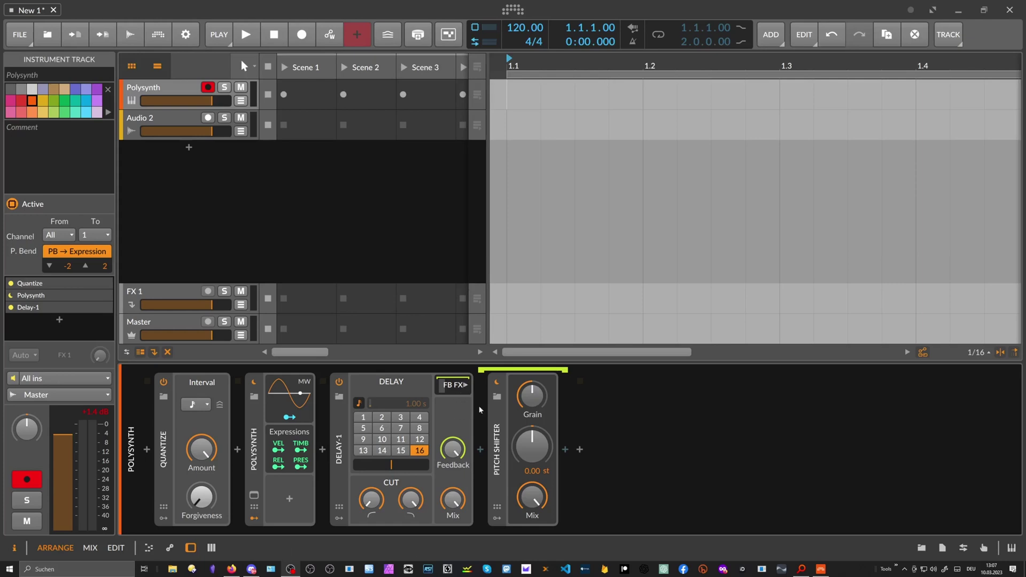
# - Set the Pitch Shifter's pitch shift to 7.00 semitones
pyautogui.tripleClick(537, 449)
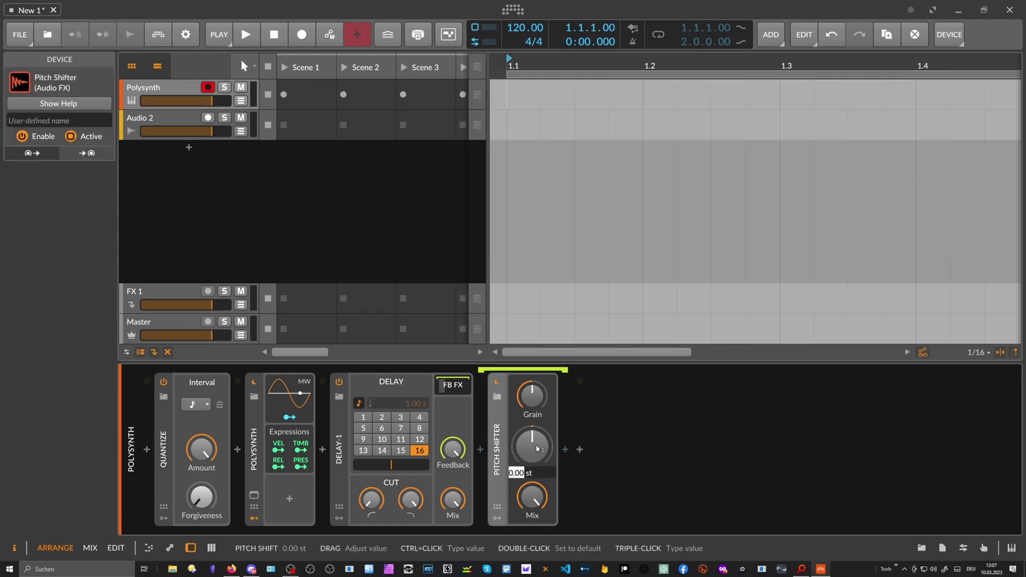
pyautogui.write('7')
pyautogui.press('Return')
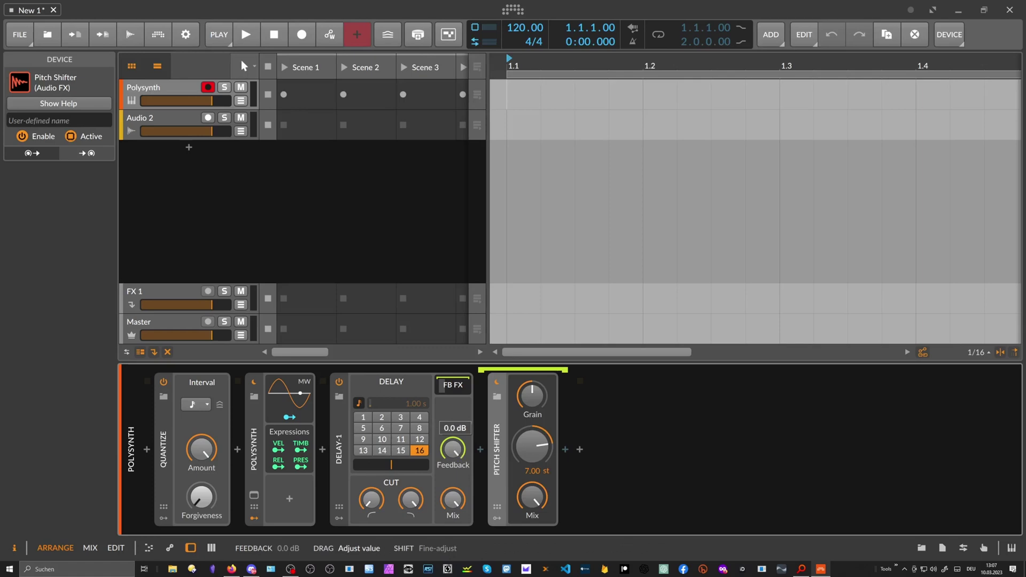
# - Set the delay to 4 sixteenth notes and vary the feedback around -1.8 to -2.7 dB, ending with it fully down
pyautogui.moveTo(452, 448); pyautogui.dragTo(456, 450)
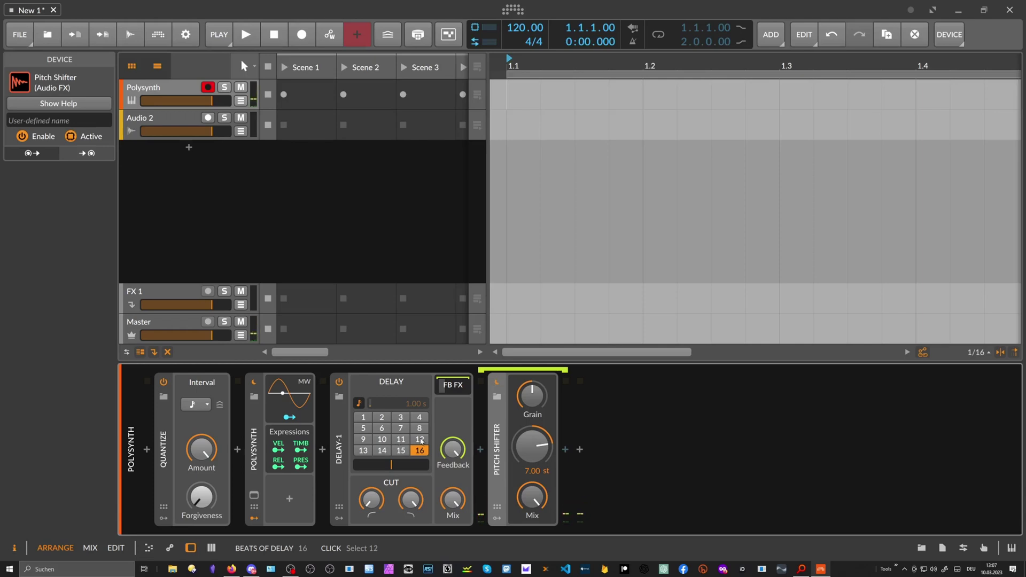
pyautogui.doubleClick(449, 453)
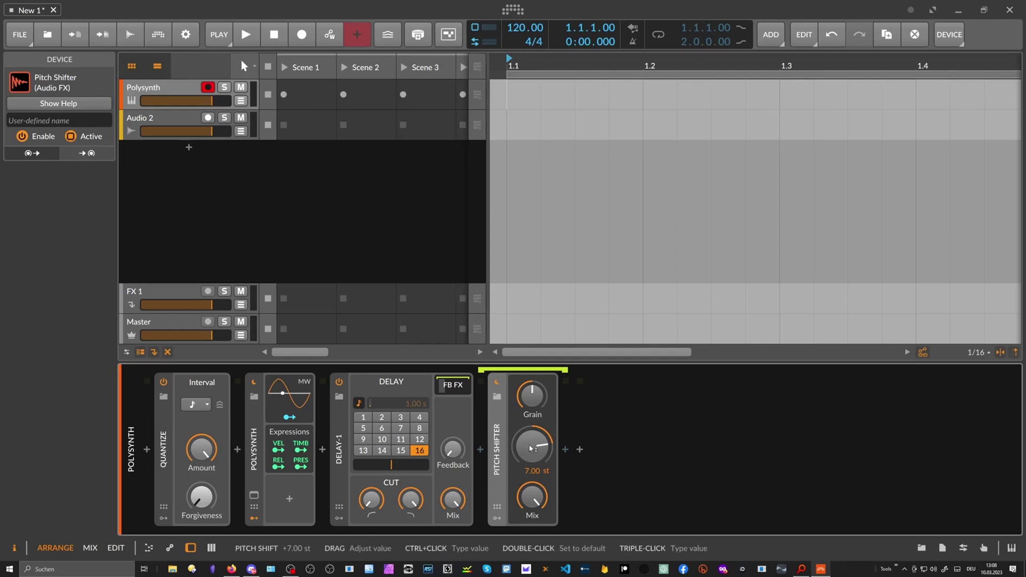
pyautogui.click(418, 417)
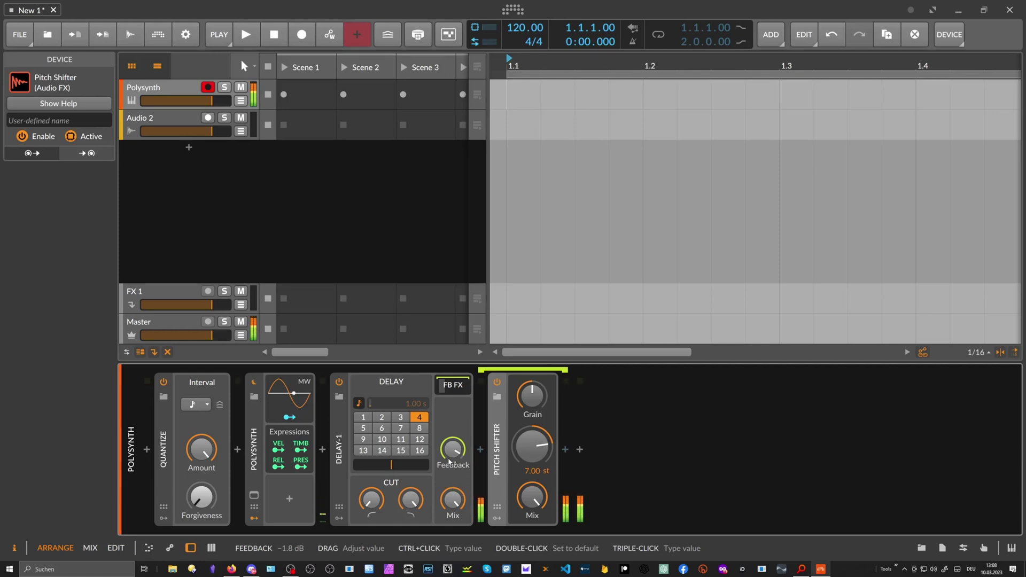
pyautogui.hotkey('ctrl', 'z')
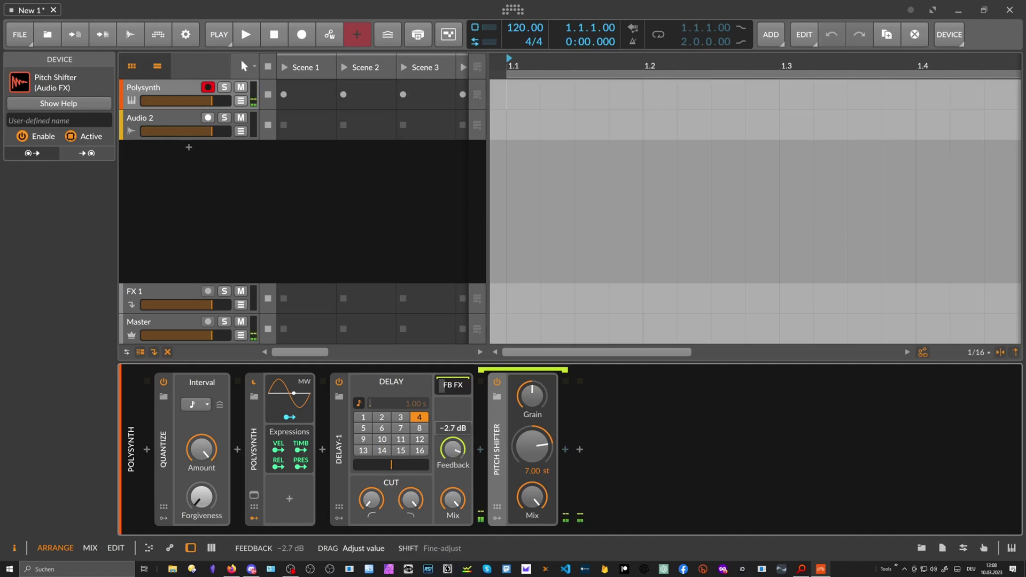
pyautogui.hotkey('ctrl', 'z')
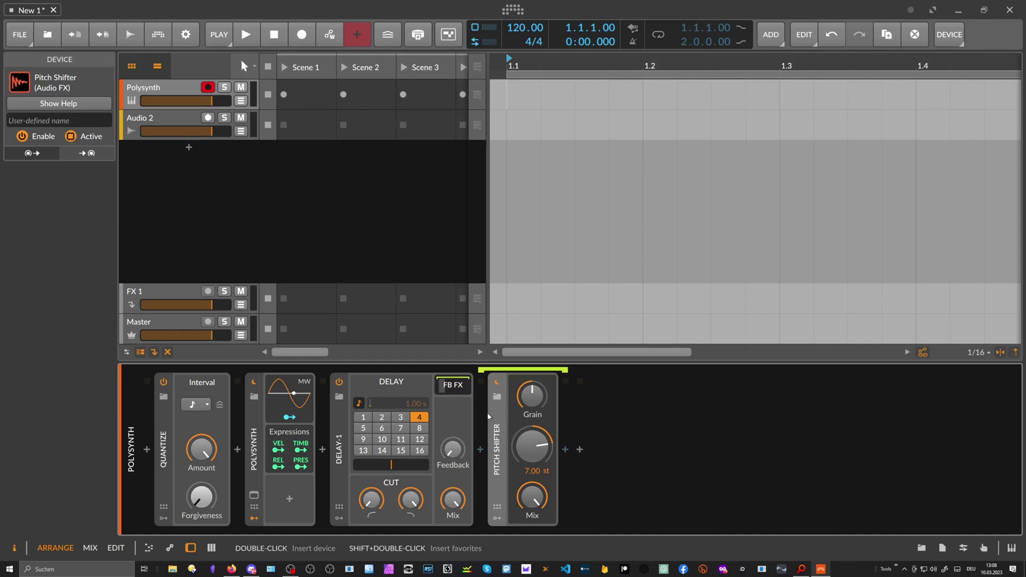
# - Set the Pitch Shifter's pitch shift to 12.00 semitones
pyautogui.keyDown('ctrl'); pyautogui.click(532, 449); pyautogui.keyUp('ctrl')
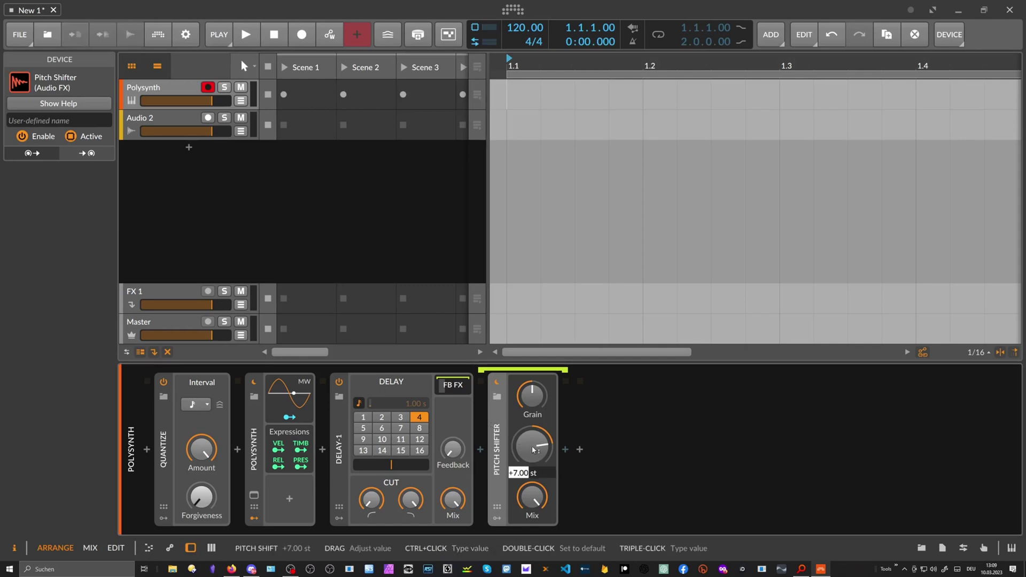
pyautogui.write('12')
pyautogui.press('Return')
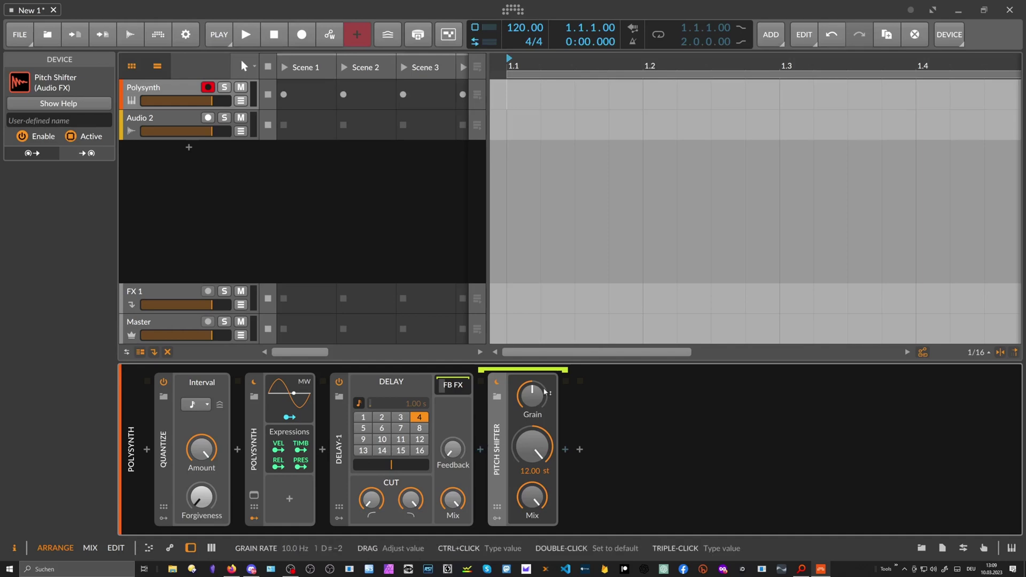
# - Raise the delay's feedback again and sweep the Pitch Shifter's grain rate through 3.58 Hz and 38.8 Hz, ending at its minimum
pyautogui.moveTo(534, 403); pyautogui.dragTo(534, 430)
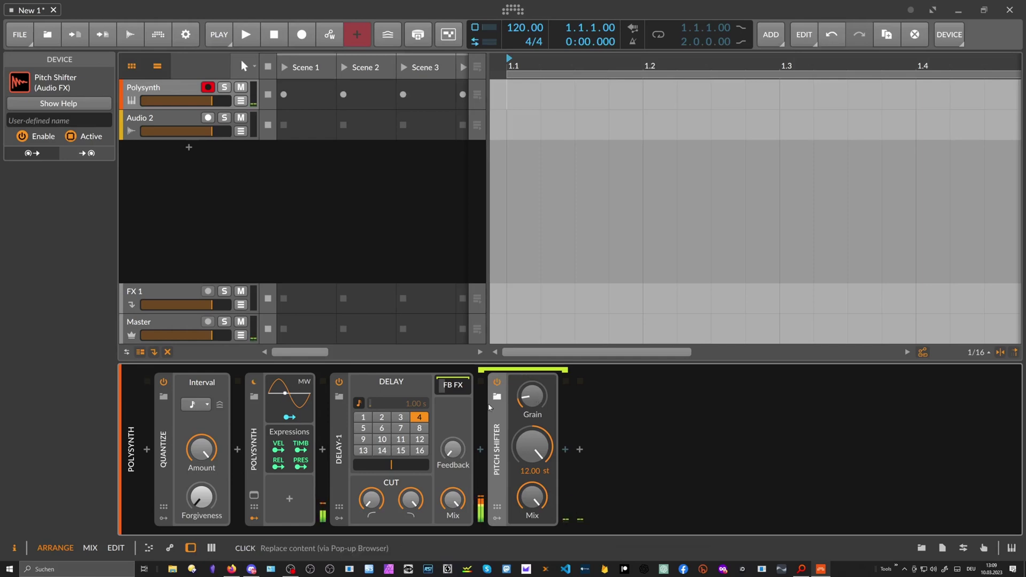
pyautogui.scroll(3, 532, 407)
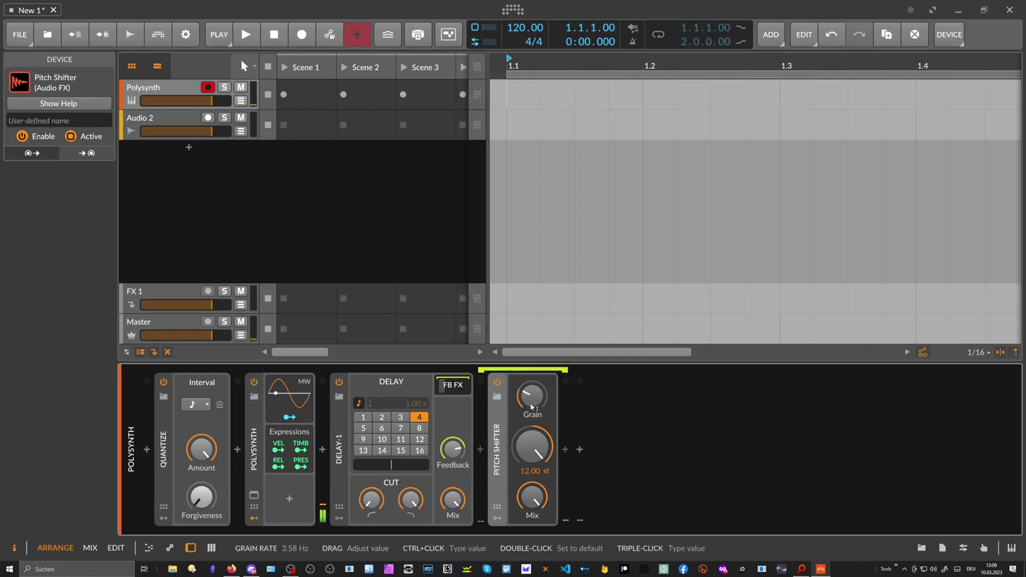
pyautogui.scroll(2, 531, 405)
pyautogui.moveTo(530, 402); pyautogui.dragTo(530, 384)
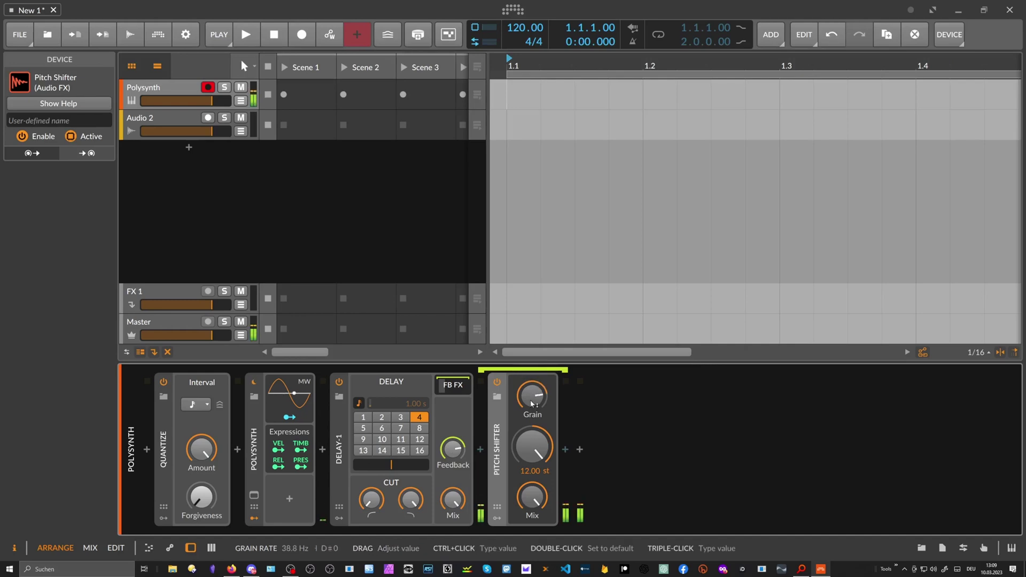
pyautogui.doubleClick(531, 403)
pyautogui.moveTo(532, 402); pyautogui.dragTo(531, 400)
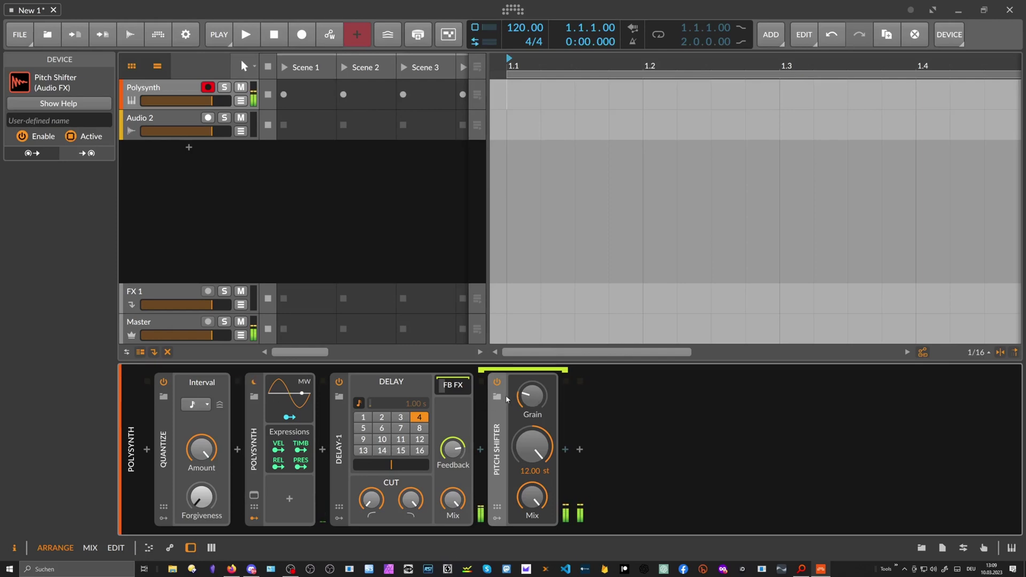
pyautogui.moveTo(532, 398)
pyautogui.mouseDown()
pyautogui.moveTo(531, 385)
pyautogui.moveTo(531, 396)
pyautogui.mouseUp()
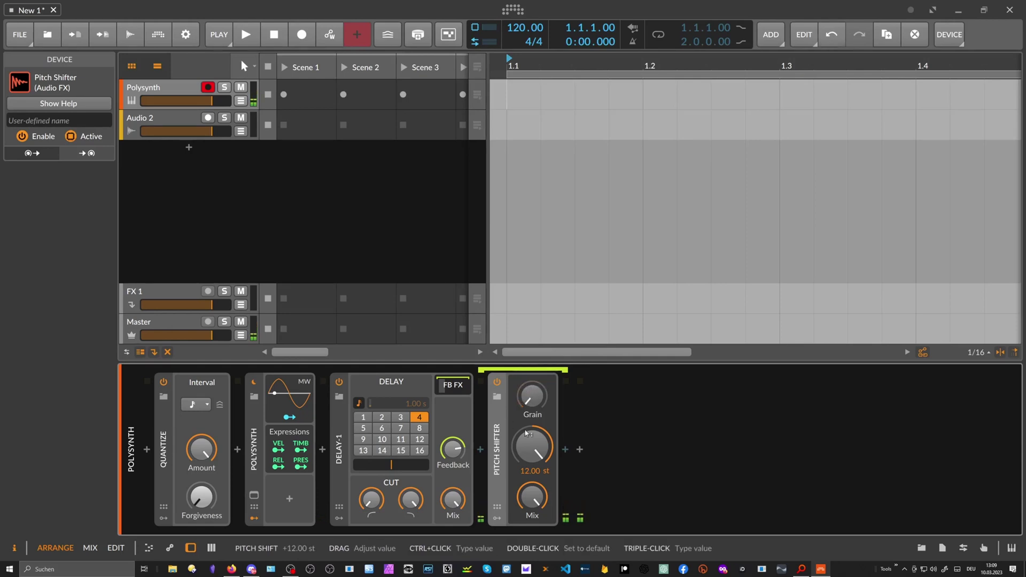
# - Insert a second Pitch Shifter after the first one in Delay-1's FB FX chain
pyautogui.click(564, 450)
pyautogui.write('pit')
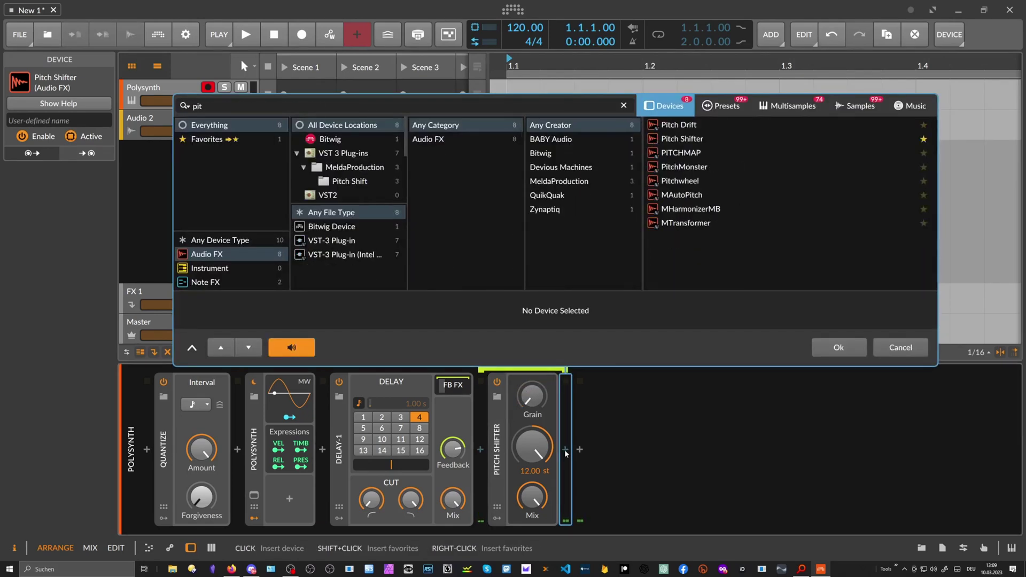
pyautogui.write('ch')
pyautogui.press('Down')
pyautogui.press('Down')
pyautogui.press('Return')
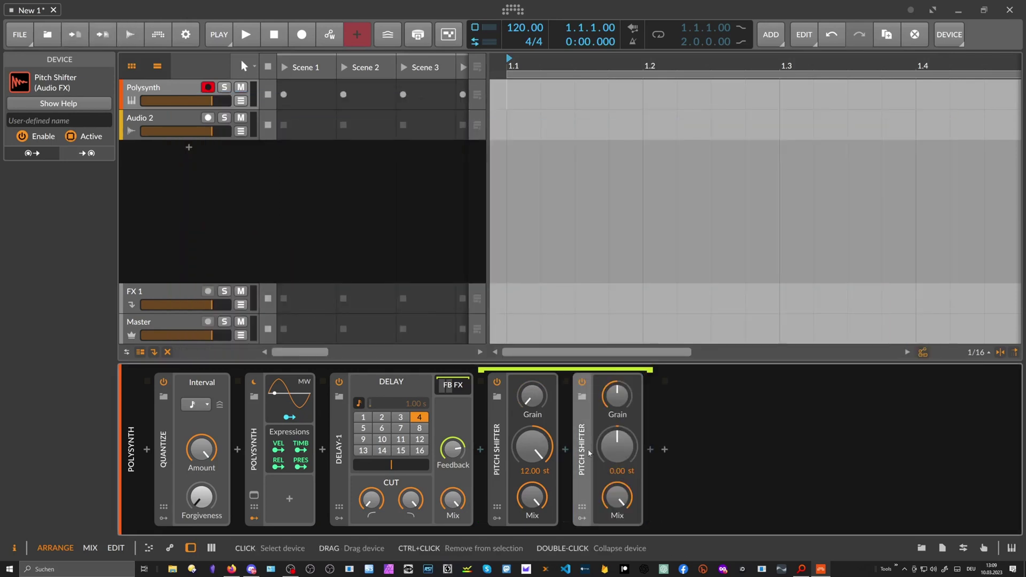
# - Set the second Pitch Shifter's pitch shift to -12.00 semitones and lower its grain rate slightly
pyautogui.keyDown('ctrl'); pyautogui.click(608, 446); pyautogui.keyUp('ctrl')
pyautogui.press('Return')
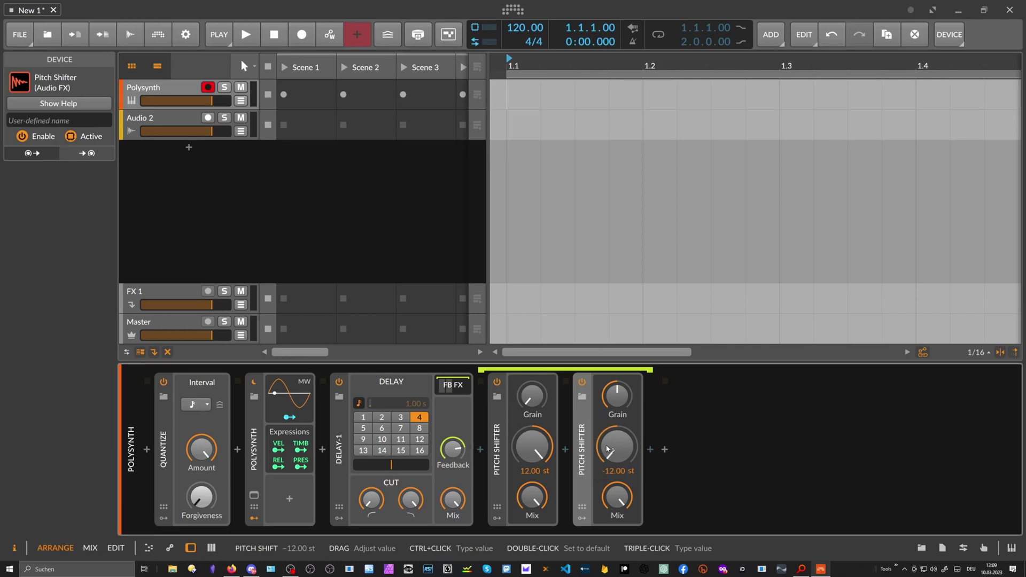
pyautogui.scroll(-1, 615, 398)
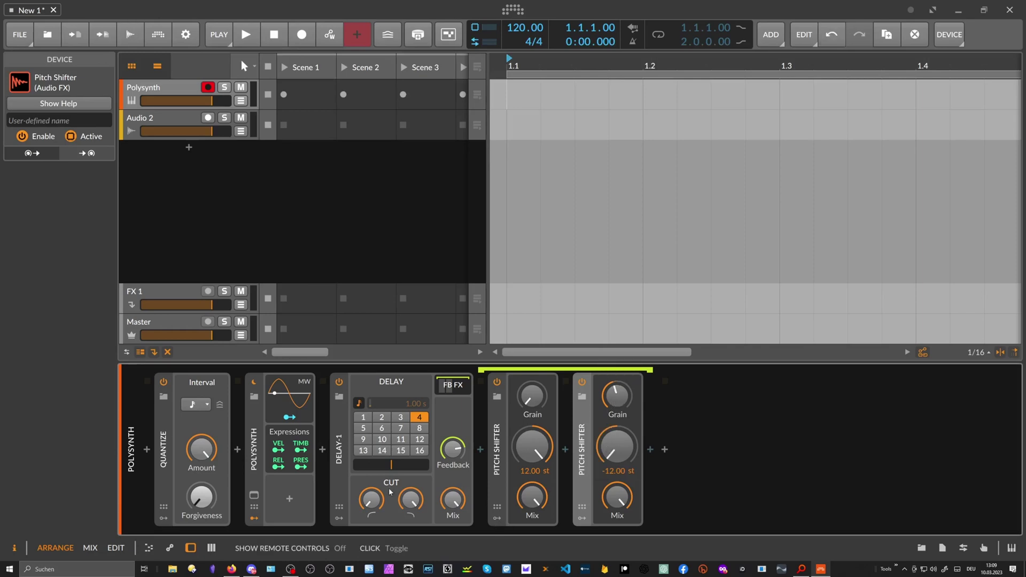
# - Add a Random modulator to Delay-1 and map it to the first Pitch Shifter's grain rate with an amount of ×6.739
pyautogui.click(339, 518)
pyautogui.click(360, 399)
pyautogui.write('ran')
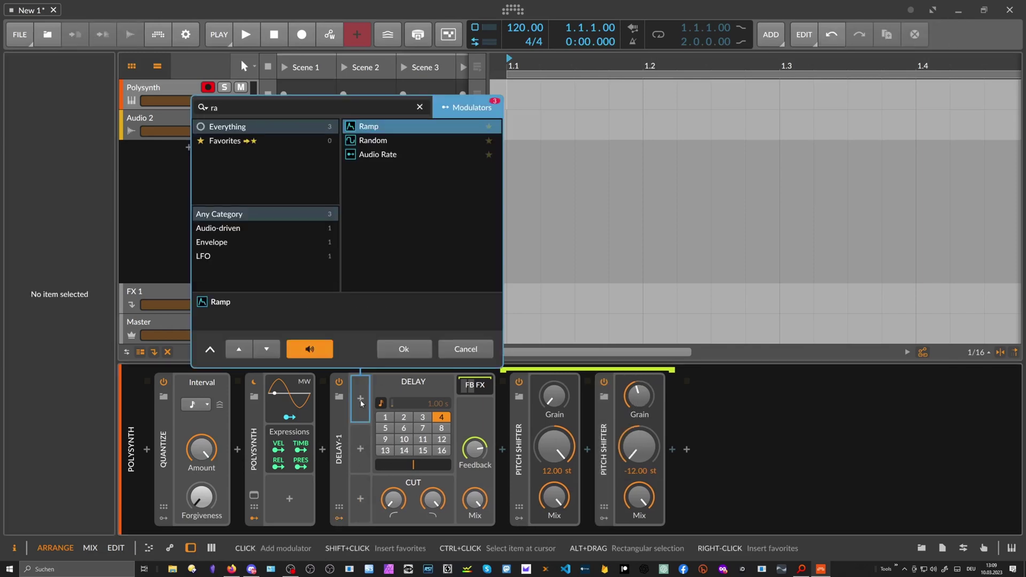
pyautogui.press('Return')
pyautogui.click(374, 417)
pyautogui.moveTo(582, 396); pyautogui.dragTo(581, 386)
# - Duplicate the Random modulator and map the copy to the second Pitch Shifter's grain rate with an amount of ×10.27
pyautogui.moveTo(374, 398); pyautogui.dragTo(373, 462)
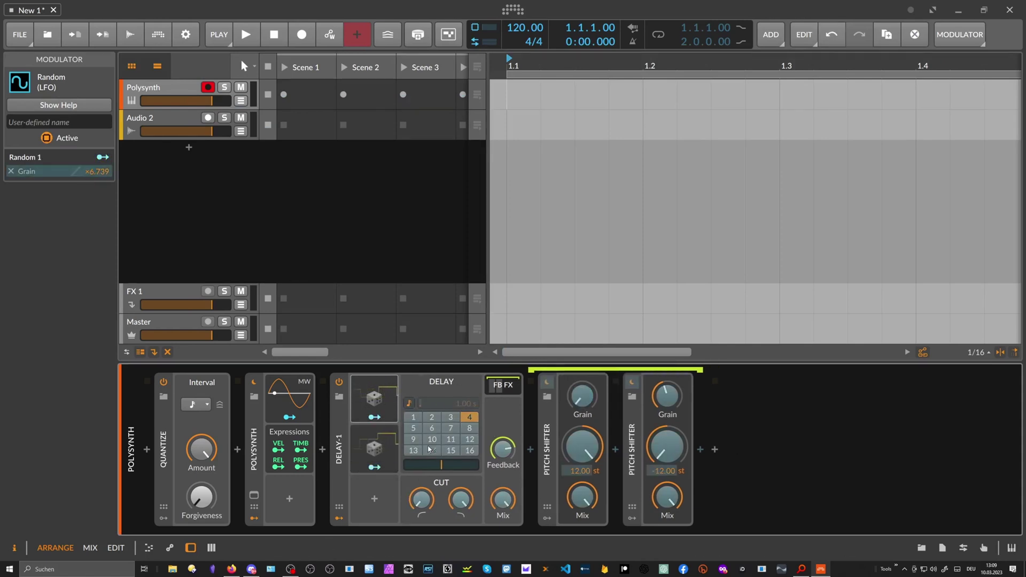
pyautogui.moveTo(666, 403); pyautogui.dragTo(666, 400)
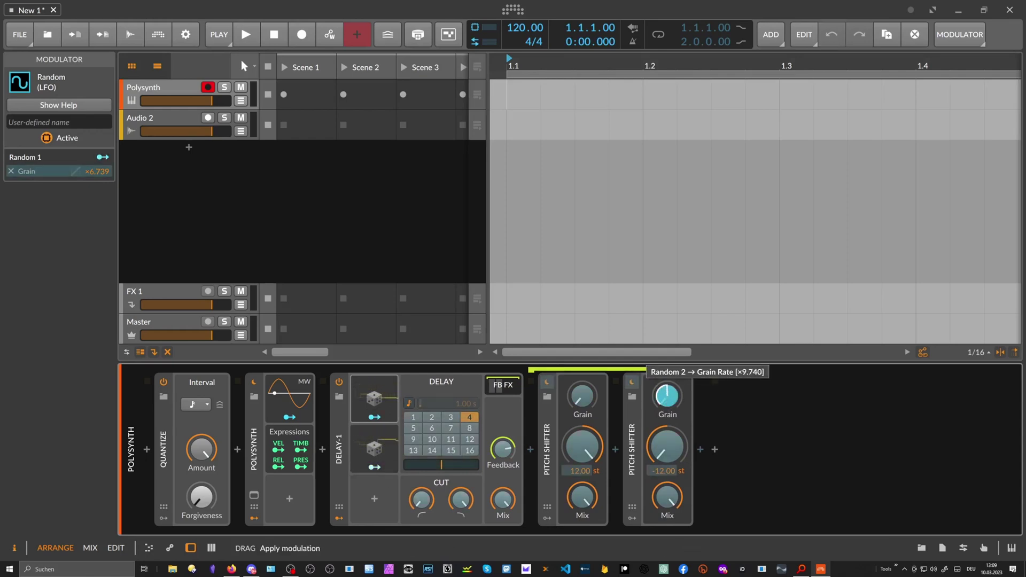
pyautogui.click(396, 449)
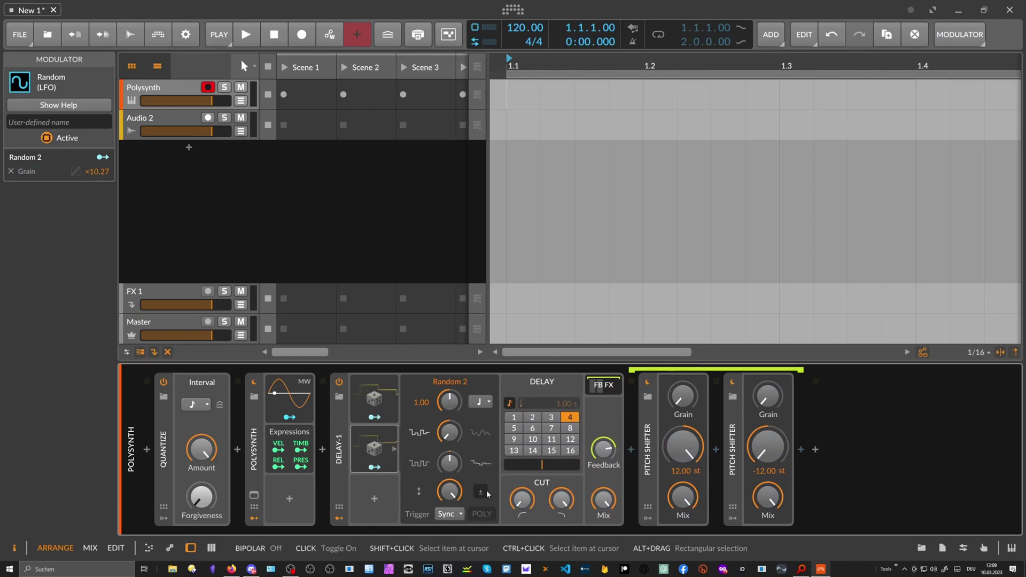
pyautogui.click(395, 450)
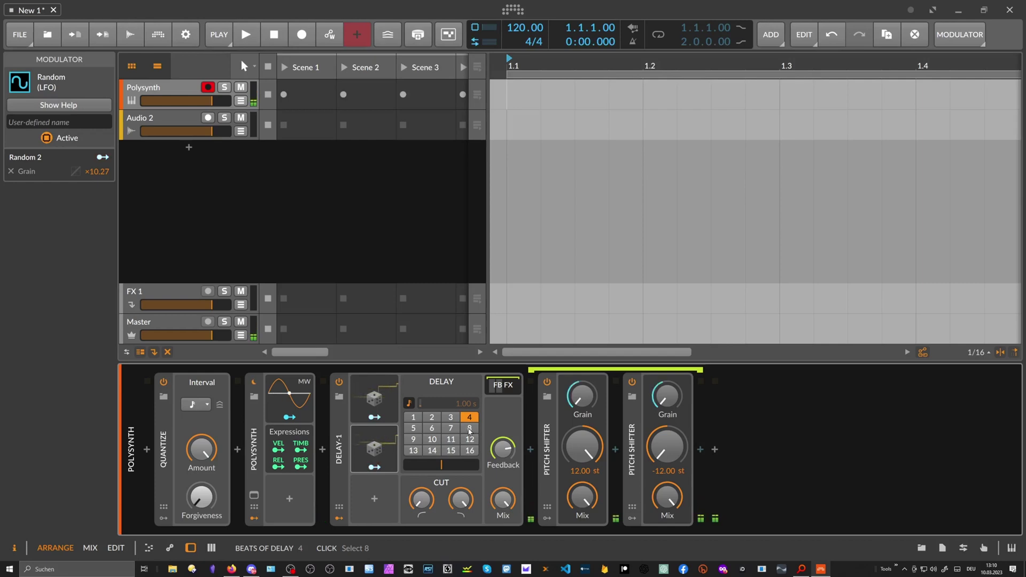
# - Delete both Pitch Shifters from the feedback chain and both Random modulators from Delay-1
pyautogui.click(632, 448)
pyautogui.click(545, 428)
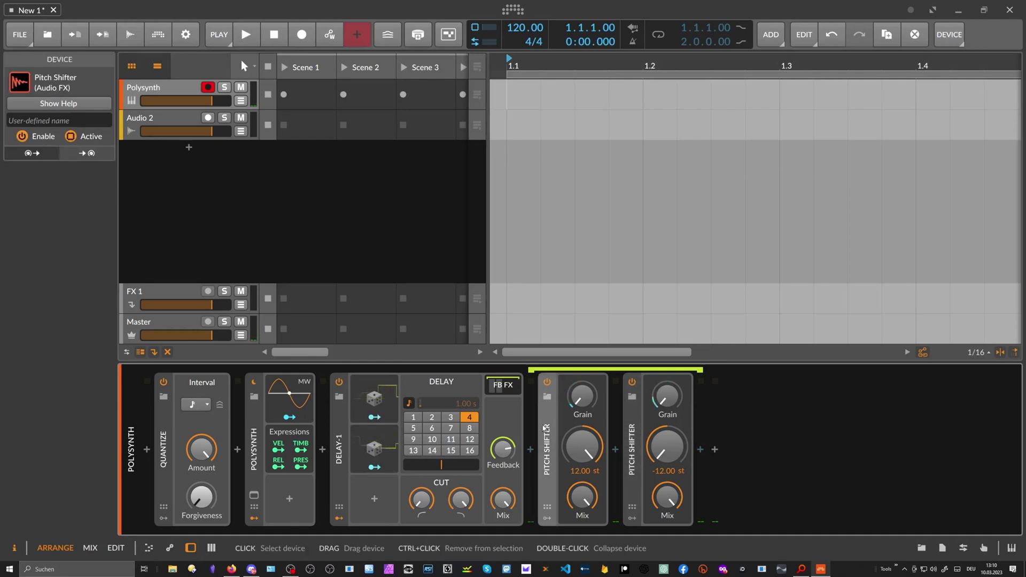
pyautogui.press('Delete')
pyautogui.click(386, 442)
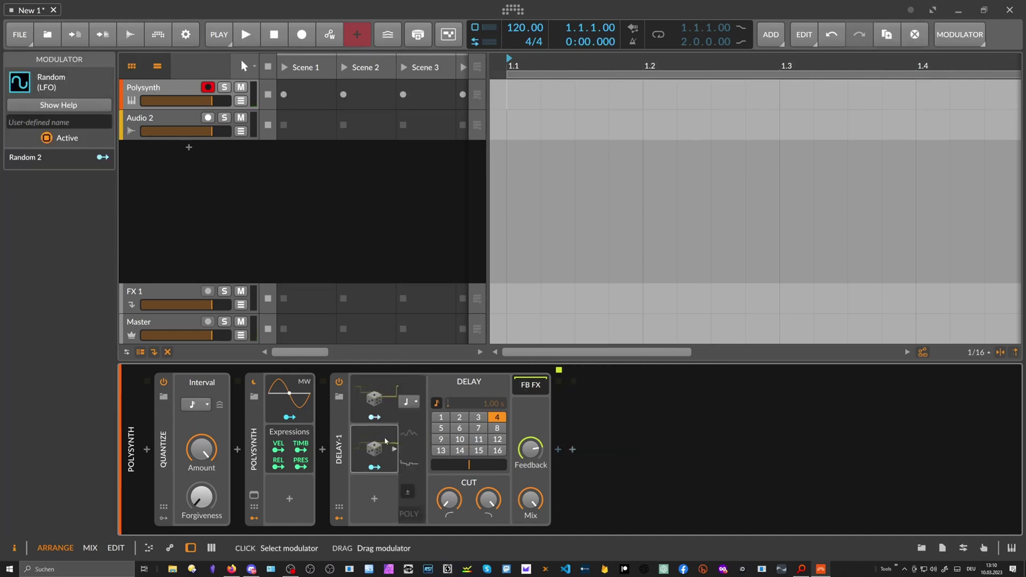
pyautogui.press('Delete')
pyautogui.click(379, 404)
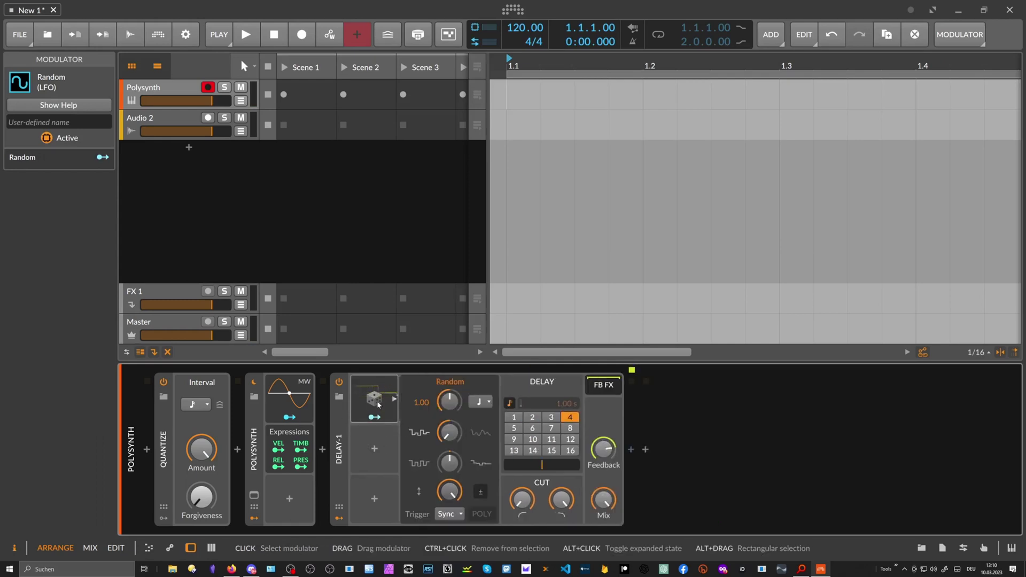
pyautogui.press('Delete')
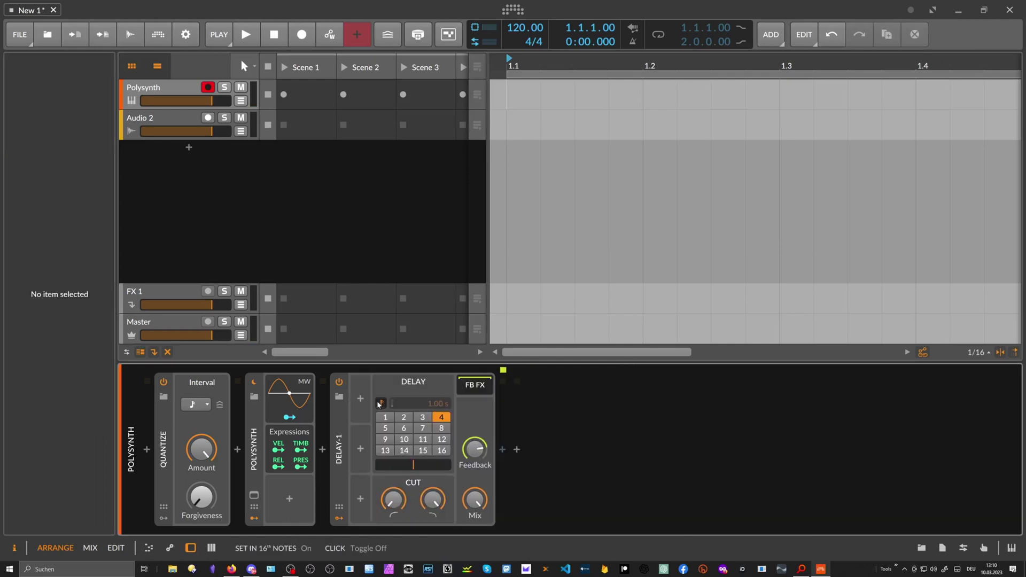
# - Insert a Blur device into Delay-1's FB FX chain
pyautogui.click(501, 450)
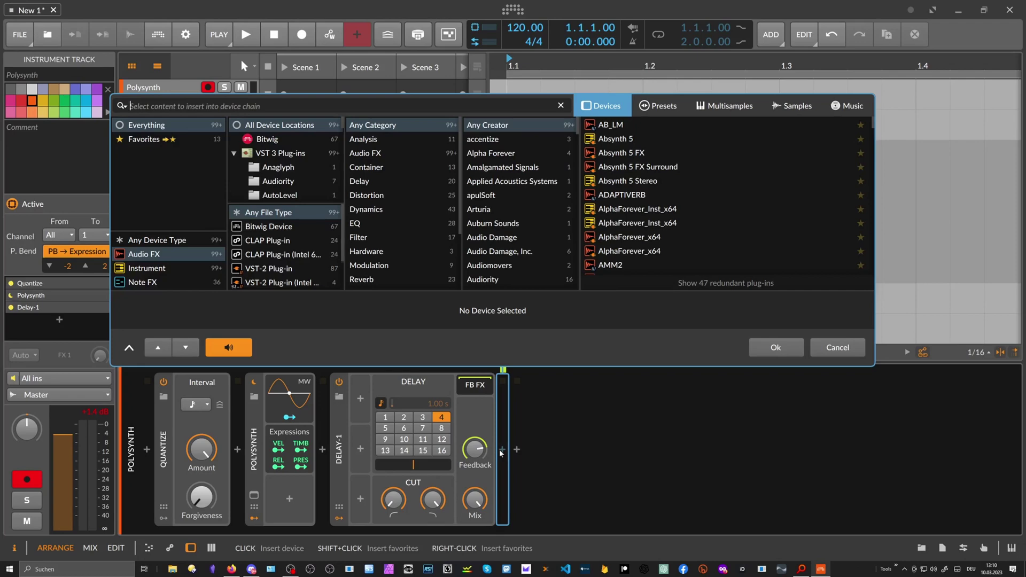
pyautogui.write('blur')
pyautogui.press('Return')
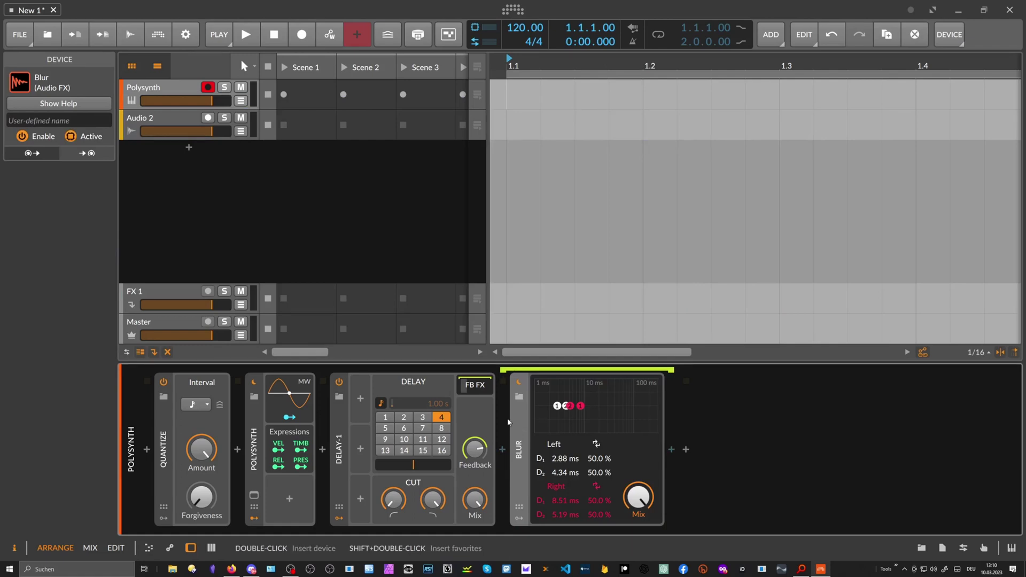
# - Set Blur's delay times to 8.19 and 5.79 ms left and 19.6 and 12.3 ms right, and adjust the delay's feedback around -4.7 dB
pyautogui.scroll(1, 473, 451)
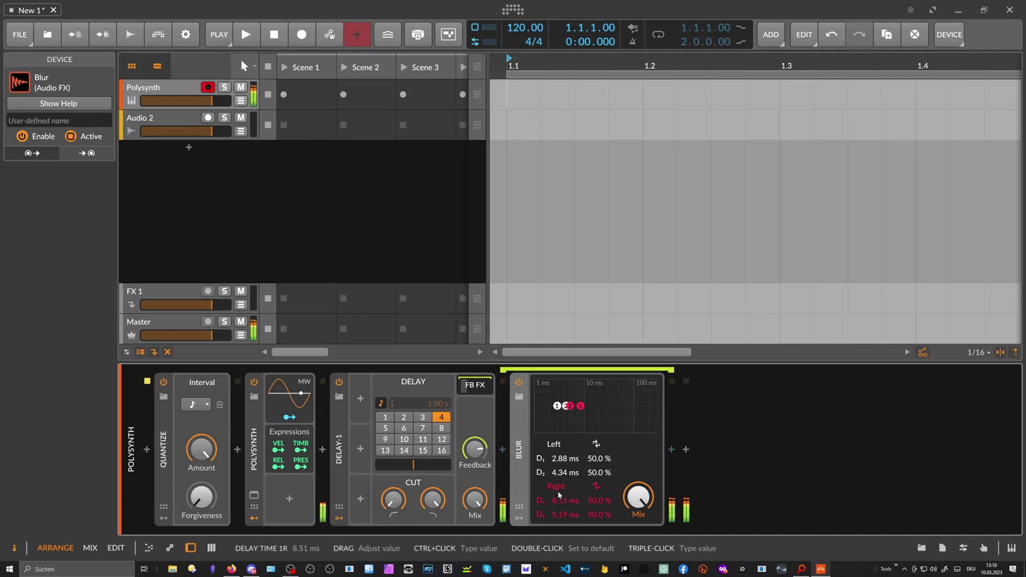
pyautogui.moveTo(557, 493)
pyautogui.mouseDown()
pyautogui.moveTo(565, 443)
pyautogui.moveTo(561, 515)
pyautogui.mouseUp()
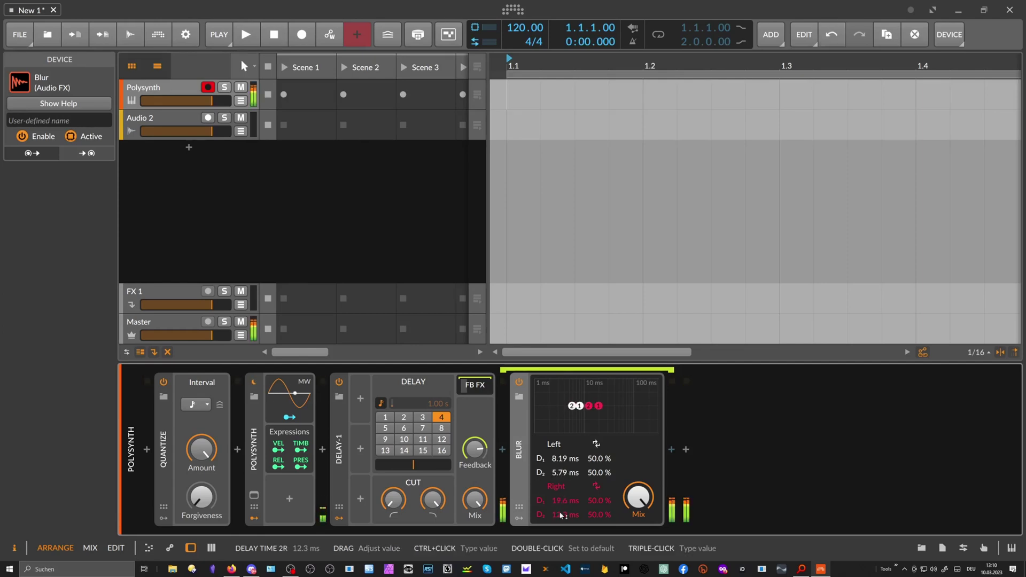
pyautogui.moveTo(475, 448)
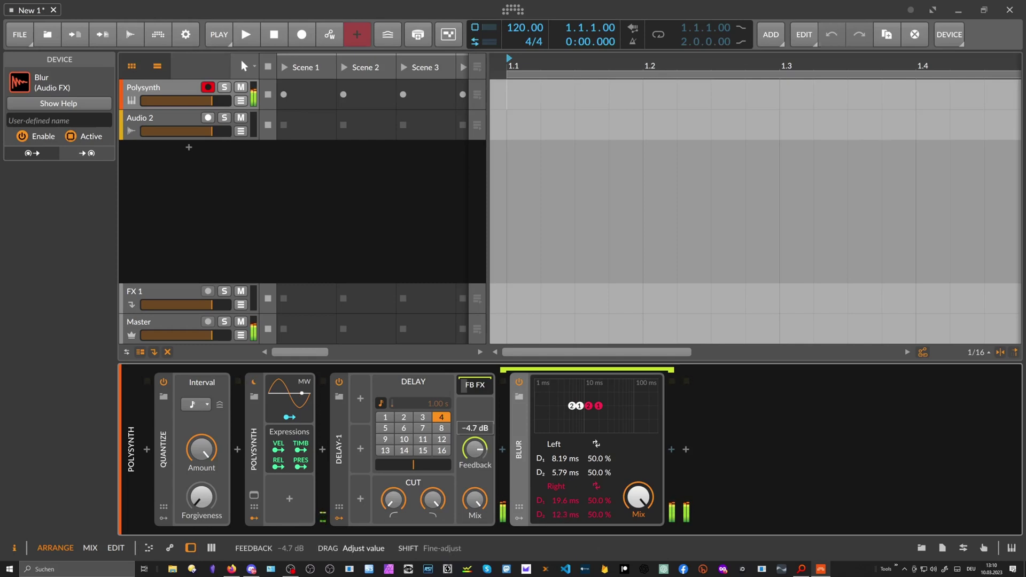
pyautogui.moveTo(475, 449); pyautogui.dragTo(475, 448)
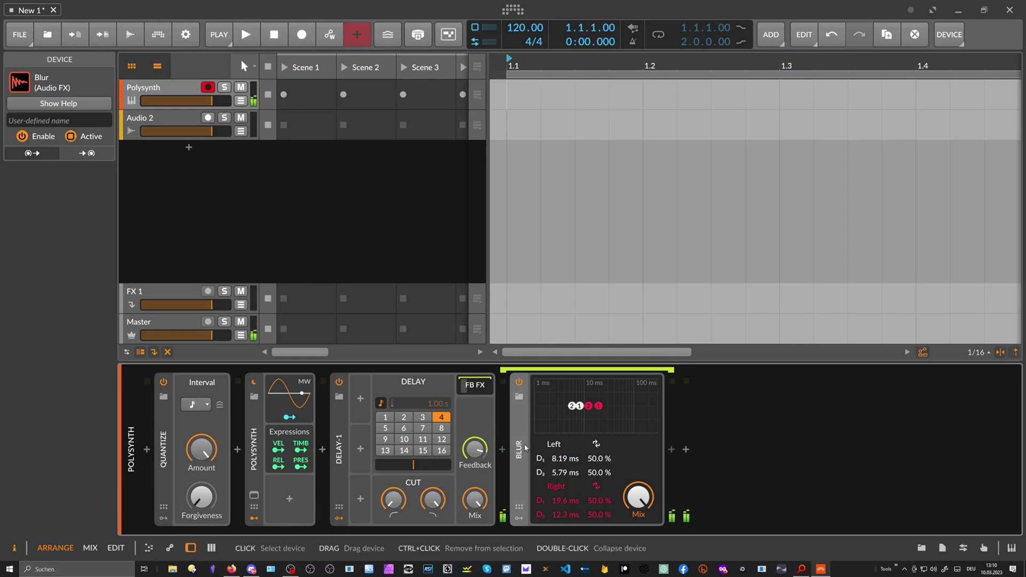
# - Duplicate the Blur device three times within Delay-1's feedback chain
pyautogui.hotkey('ctrl', 'd')
pyautogui.hotkey('ctrl', 'd')
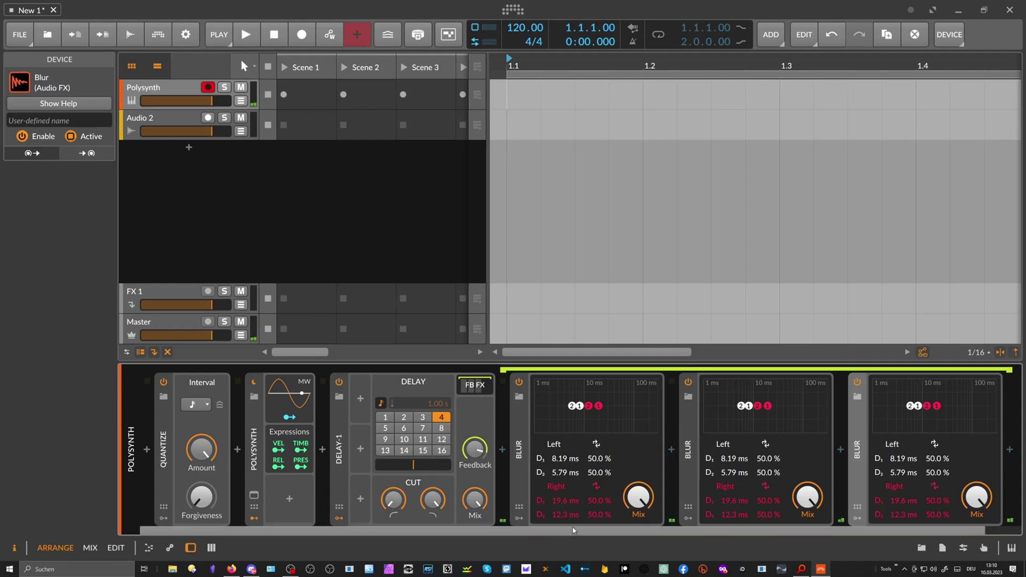
pyautogui.hscroll(1, 704, 533)
pyautogui.hotkey('ctrl', 'd')
# - Lower the mix of the first three Blurs in staggered amounts, the third to about 90 %, and bring the delay's feedback to -5.7 dB
pyautogui.moveTo(607, 497); pyautogui.dragTo(608, 492)
pyautogui.moveTo(777, 497); pyautogui.dragTo(777, 483)
pyautogui.moveTo(945, 497); pyautogui.dragTo(944, 480)
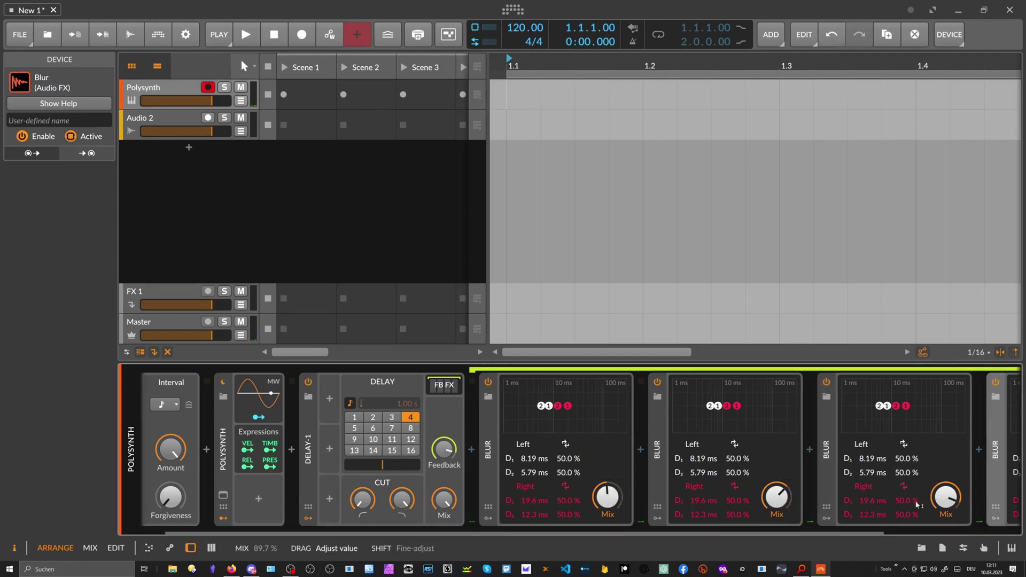
pyautogui.hscroll(3, 915, 501)
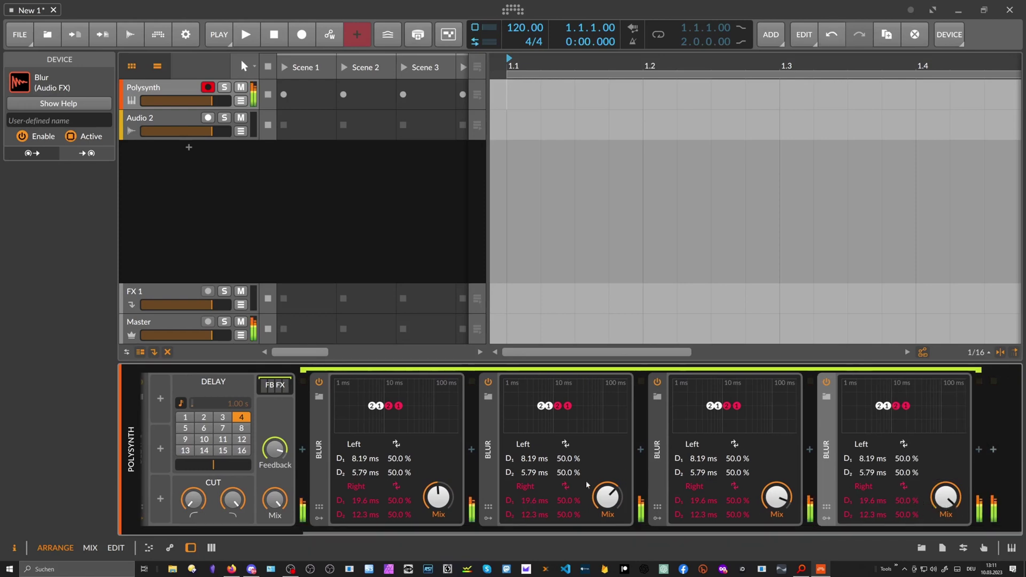
pyautogui.hscroll(-3, 586, 480)
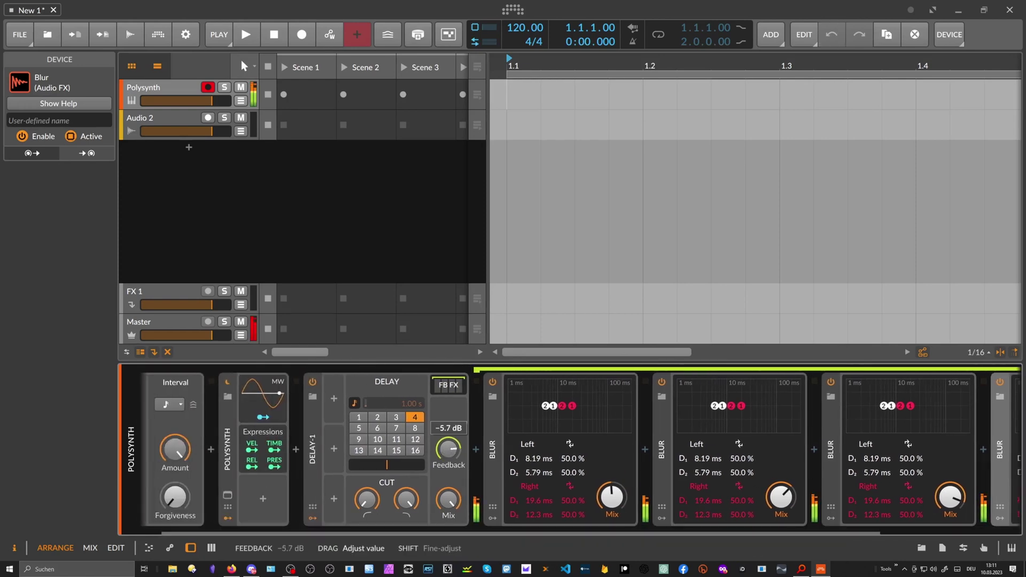
# - Lower the delay's feedback to -7.2 dB and vary the second and third Blurs' delay times, with 41.1 and 25.5 ms on the third's right channel
pyautogui.moveTo(448, 449); pyautogui.dragTo(448, 456)
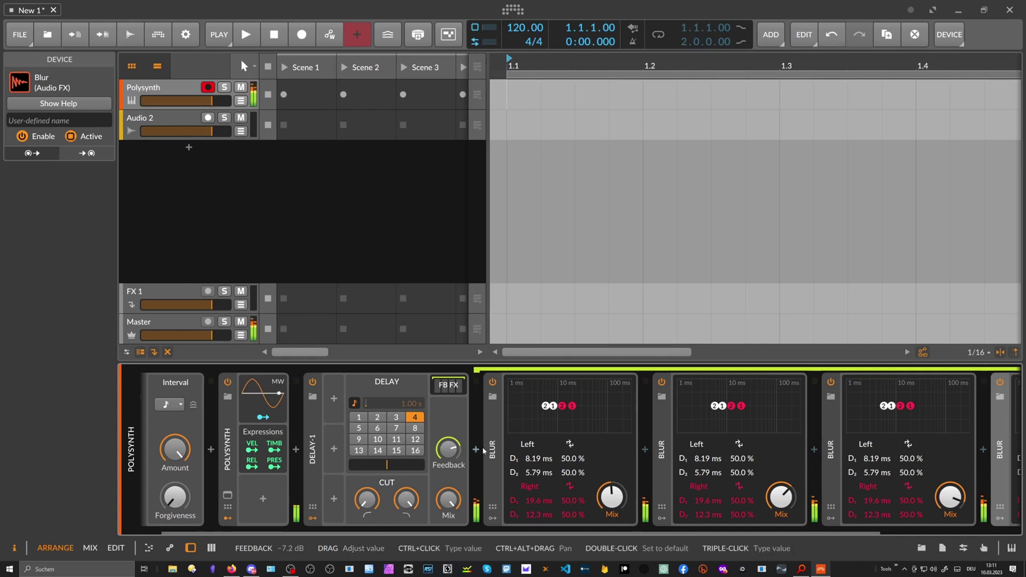
pyautogui.moveTo(707, 459); pyautogui.dragTo(703, 497)
pyautogui.moveTo(872, 500); pyautogui.dragTo(872, 490)
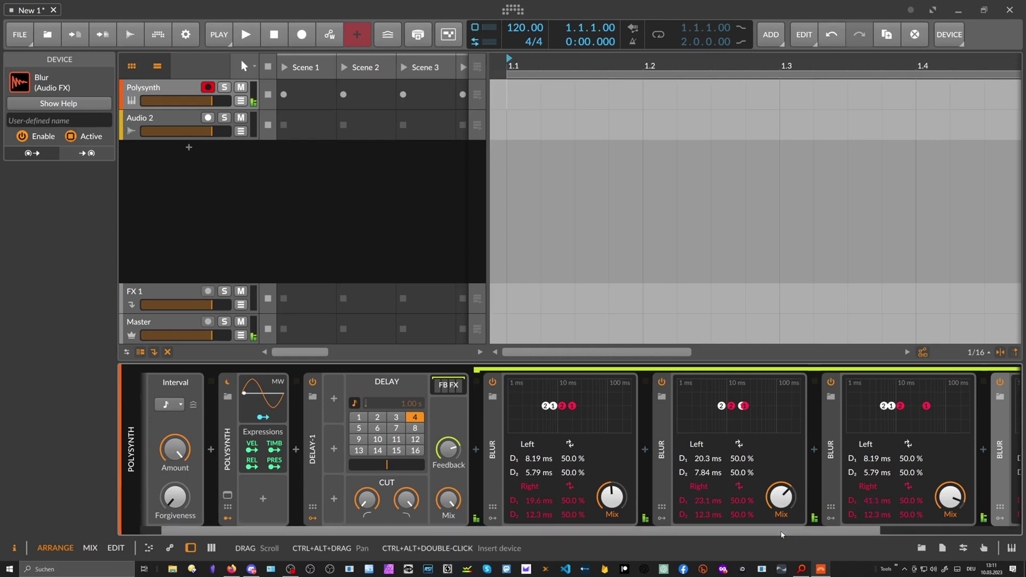
pyautogui.hscroll(3, 748, 449)
pyautogui.moveTo(716, 514); pyautogui.dragTo(716, 508)
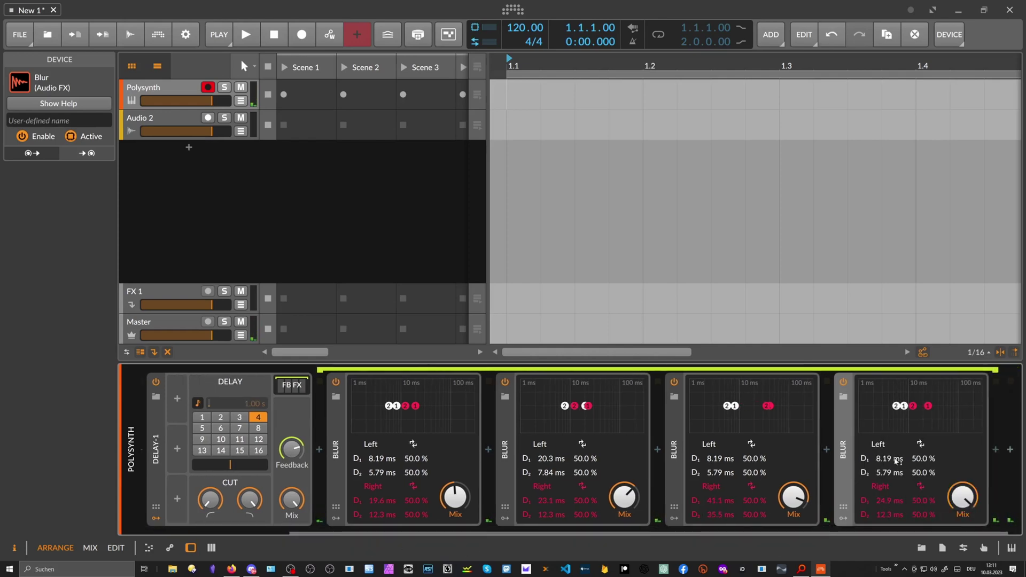
# - Set delay times to 11.8/2.60 ms left and 8.26/26.2 ms right on the fourth Blur, and 10.4/11.3 and 103/51.0 ms on the third
pyautogui.moveTo(889, 459); pyautogui.dragTo(887, 506)
pyautogui.moveTo(887, 500); pyautogui.dragTo(887, 496)
pyautogui.moveTo(705, 500)
pyautogui.mouseDown()
pyautogui.moveTo(705, 489)
pyautogui.moveTo(705, 510)
pyautogui.mouseUp()
pyautogui.moveTo(711, 472); pyautogui.dragTo(710, 468)
pyautogui.moveTo(711, 458); pyautogui.dragTo(711, 455)
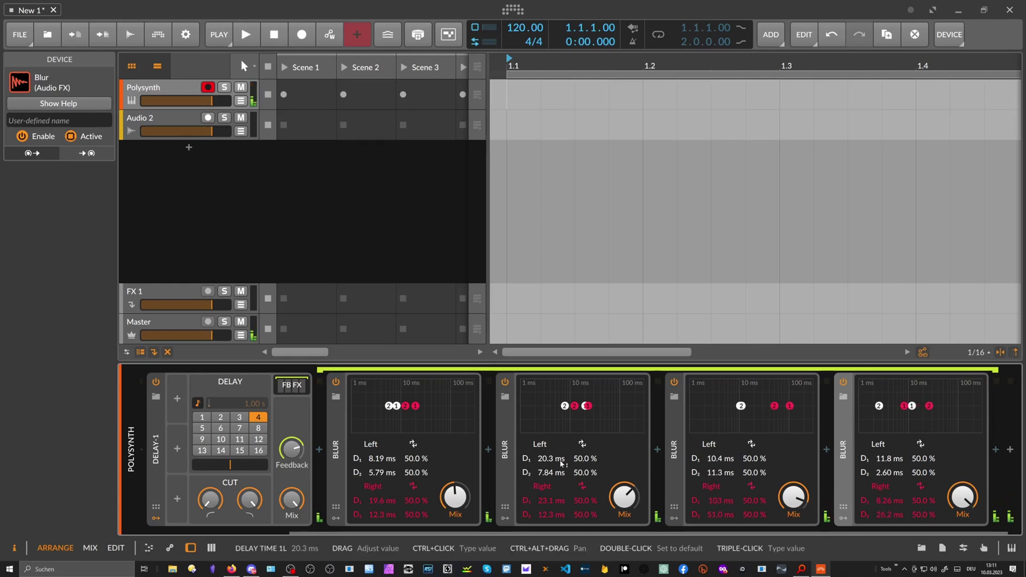
# - Set delay times to 49.6/11.3 ms left and 29.9/19.7 ms right on the second Blur, and 22.6/52.0 and 45.7/38.3 ms on the first
pyautogui.moveTo(559, 460)
pyautogui.mouseDown()
pyautogui.moveTo(545, 469)
pyautogui.moveTo(545, 511)
pyautogui.mouseUp()
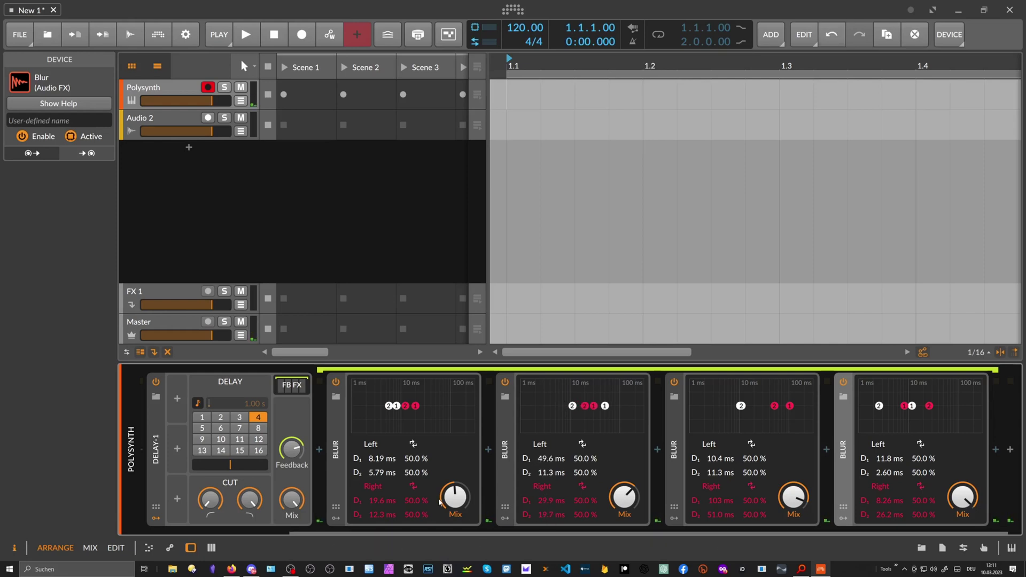
pyautogui.moveTo(383, 458); pyautogui.dragTo(374, 508)
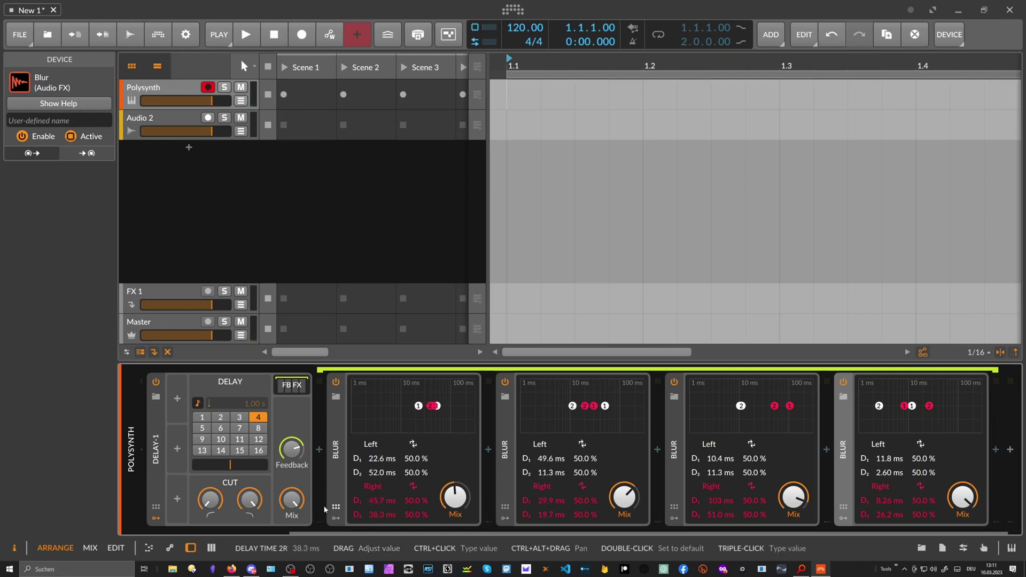
# - Try a Delay-1 time of 3 sixteenth notes and settle on 2
pyautogui.click(239, 418)
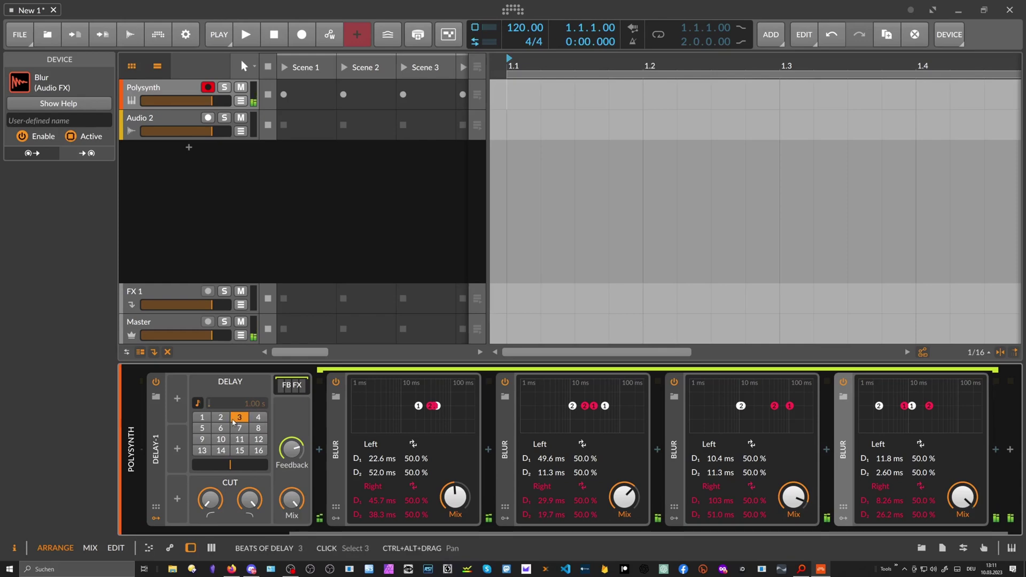
pyautogui.click(226, 420)
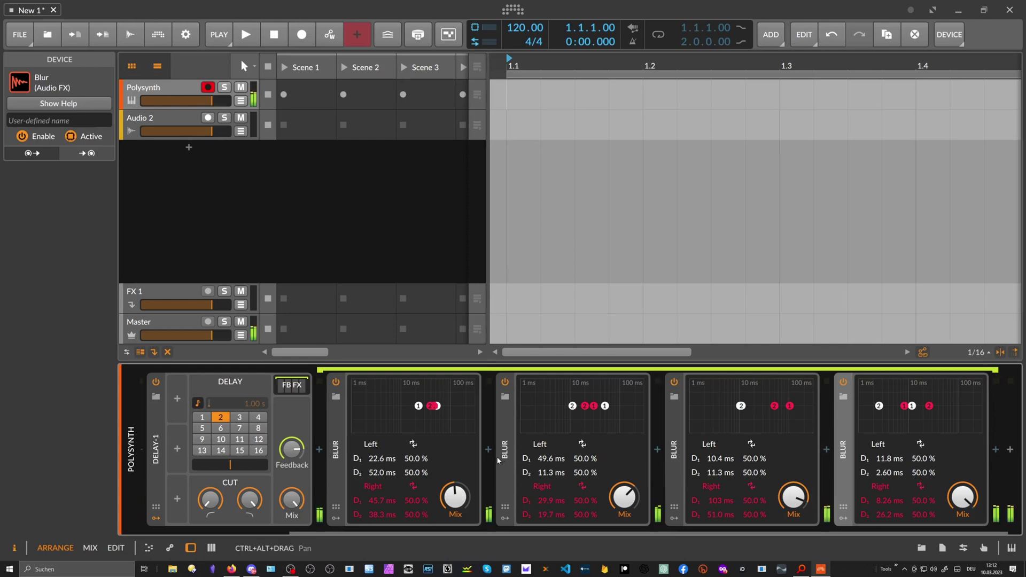
# - Insert a Chorus+ device before the first Blur in Delay-1's FB FX chain
pyautogui.click(320, 451)
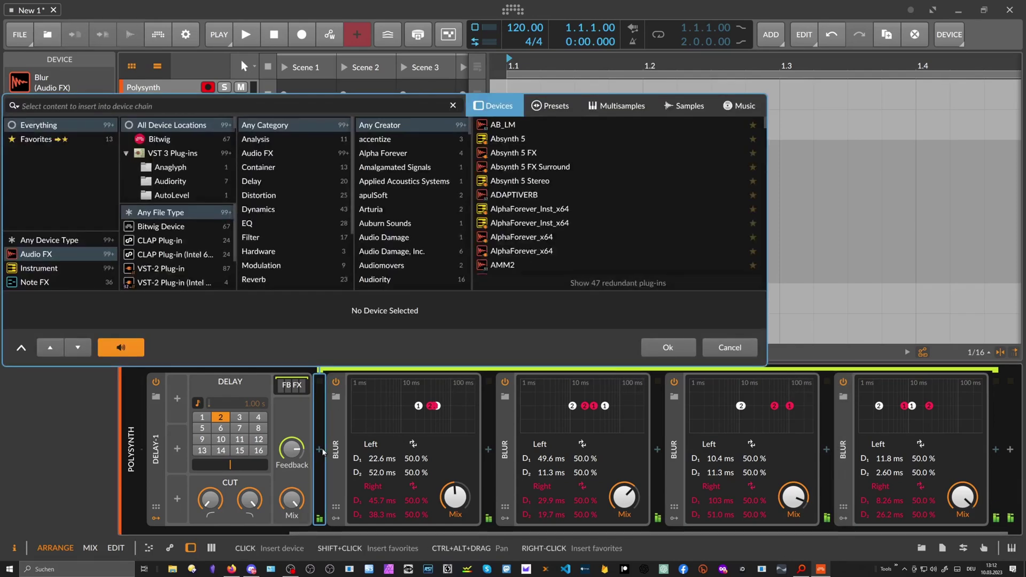
pyautogui.write('chorus')
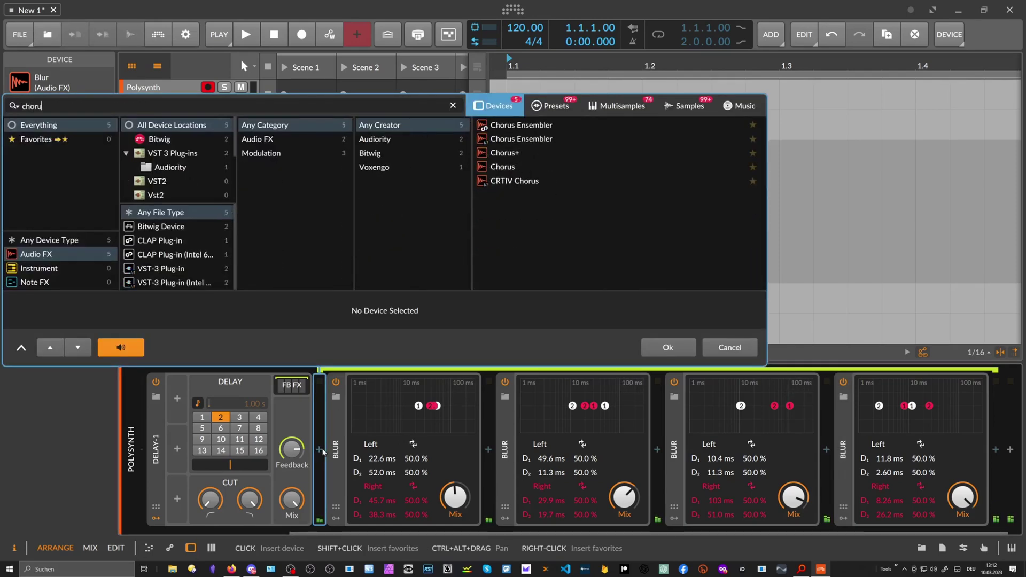
pyautogui.press('Down')
pyautogui.press('Down')
pyautogui.press('Down')
pyautogui.press('Return')
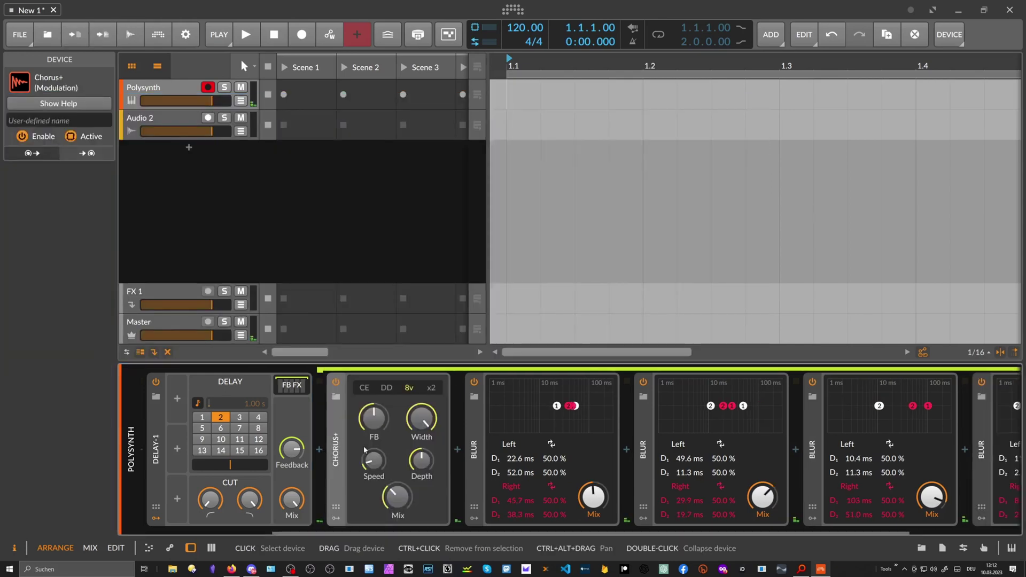
# - Lower Chorus+'s depth to about 33 % and its FB to about 31 %, and adjust its speed and mix
pyautogui.moveTo(374, 460); pyautogui.dragTo(422, 458)
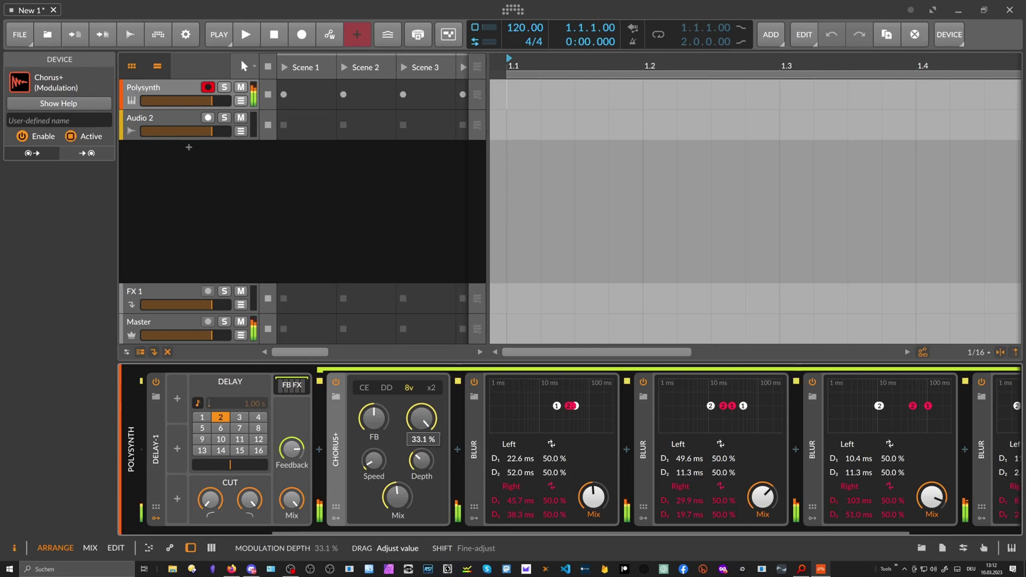
pyautogui.moveTo(374, 418); pyautogui.dragTo(373, 421)
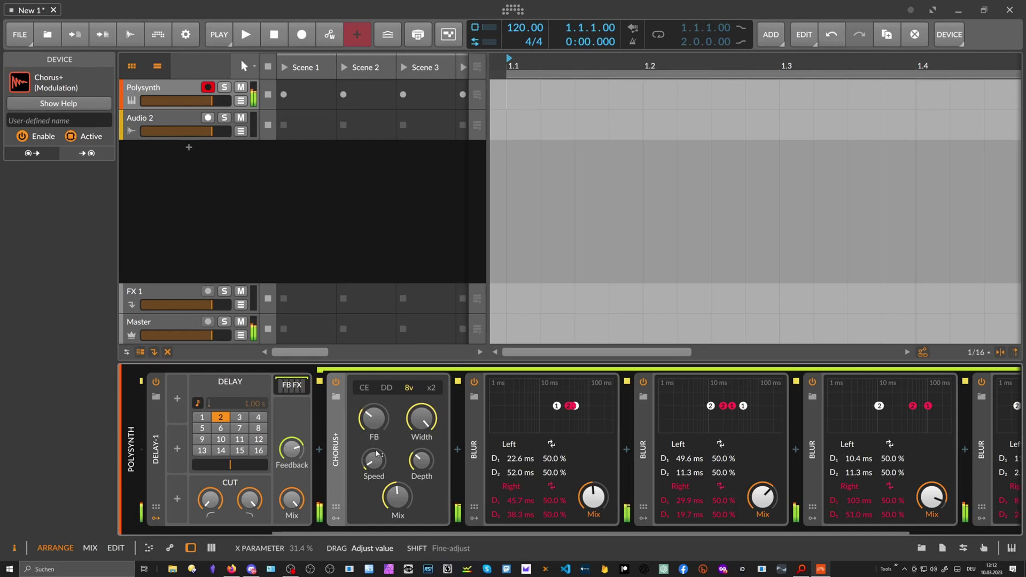
# - Copy the Chorus+ device to the end of the feedback chain, after the last Blur
pyautogui.moveTo(334, 531); pyautogui.dragTo(941, 456)
pyautogui.moveTo(412, 534); pyautogui.dragTo(502, 534)
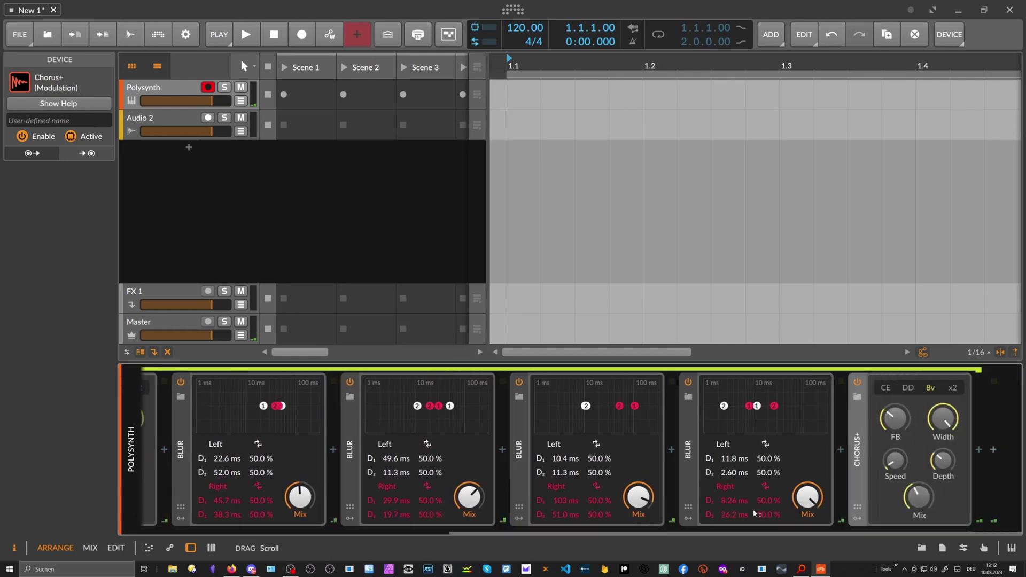
pyautogui.click(704, 538)
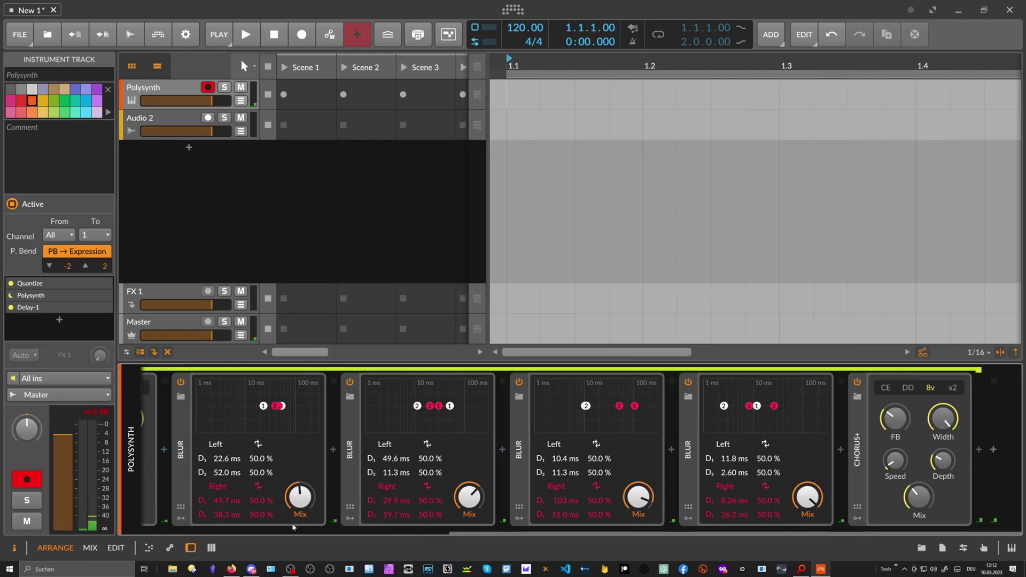
pyautogui.moveTo(704, 533); pyautogui.dragTo(395, 533)
# - Adjust Delay-1's feedback, bringing it to -7.1 dB
pyautogui.moveTo(474, 449); pyautogui.dragTo(475, 448)
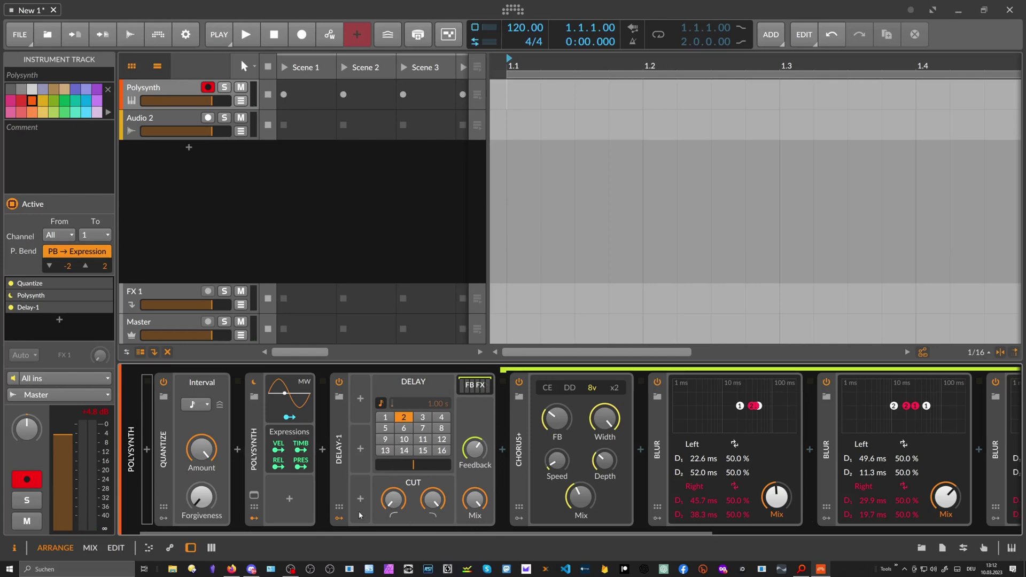
pyautogui.click(338, 519)
pyautogui.scroll(-2, 363, 497)
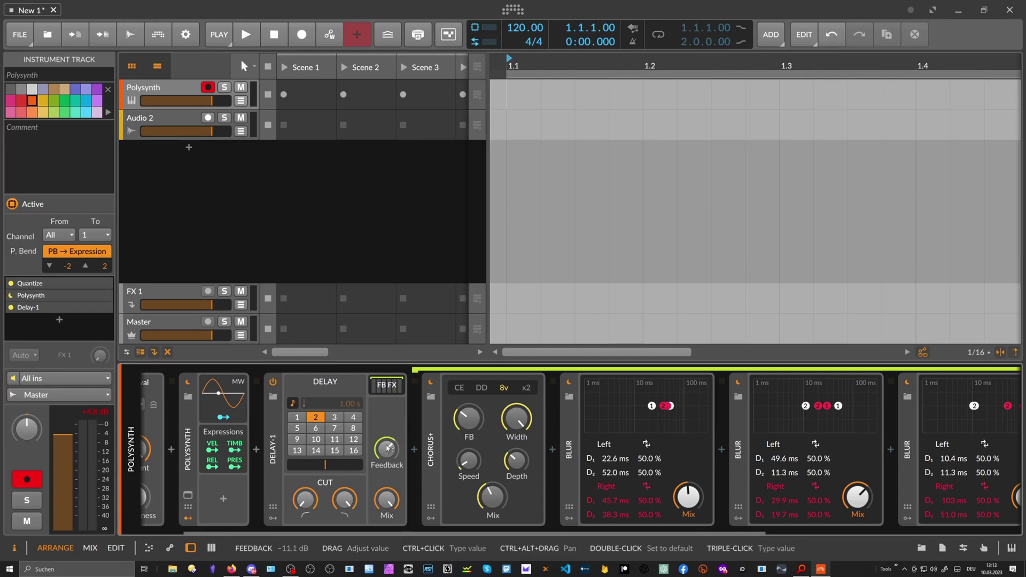
pyautogui.moveTo(388, 448)
pyautogui.mouseDown()
pyautogui.moveTo(388, 439)
pyautogui.moveTo(377, 458)
pyautogui.mouseUp()
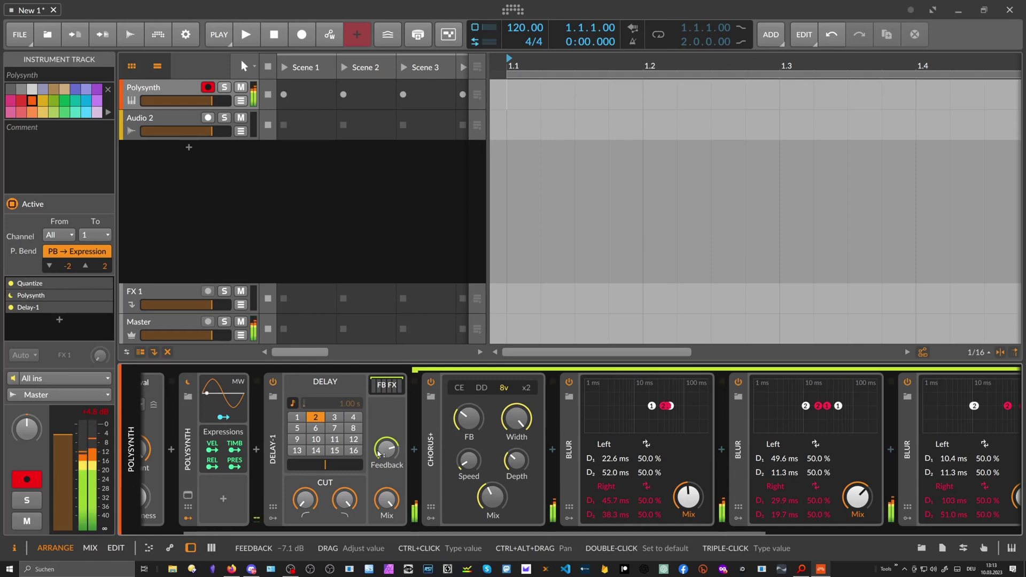
# - Delete all Chorus+ and Blur devices from Delay-1's feedback chain
pyautogui.click(433, 443)
pyautogui.press('Delete')
pyautogui.press('Delete')
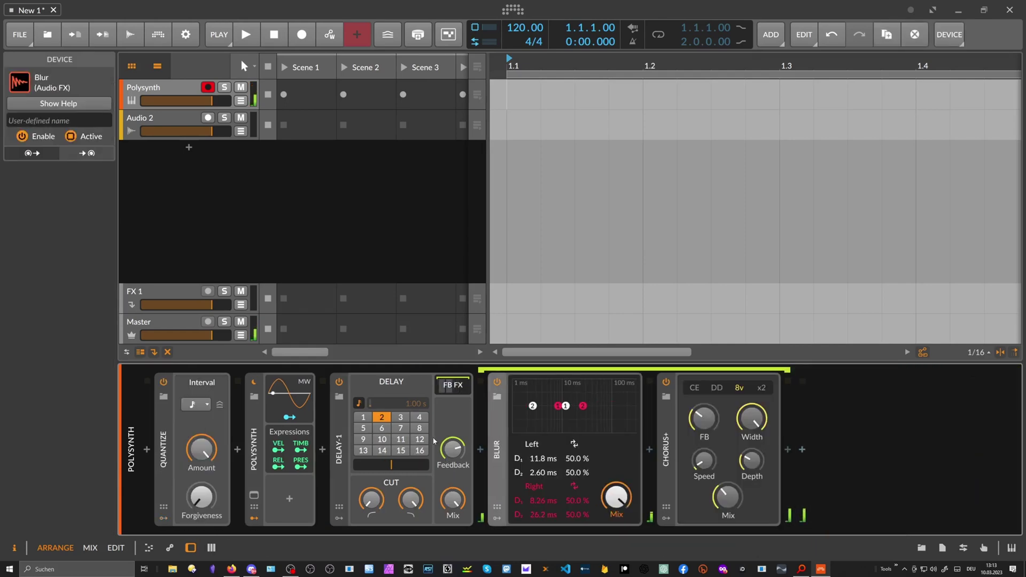
pyautogui.press('Delete')
pyautogui.press('Delete')
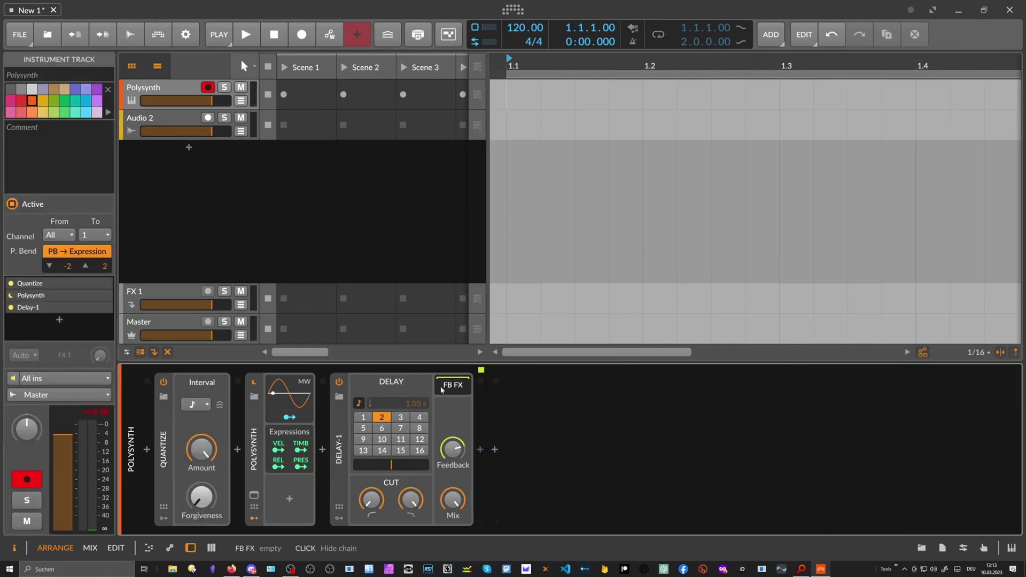
# - Open the built-in help for the Delay-1 device
pyautogui.click(341, 406)
pyautogui.click(59, 104)
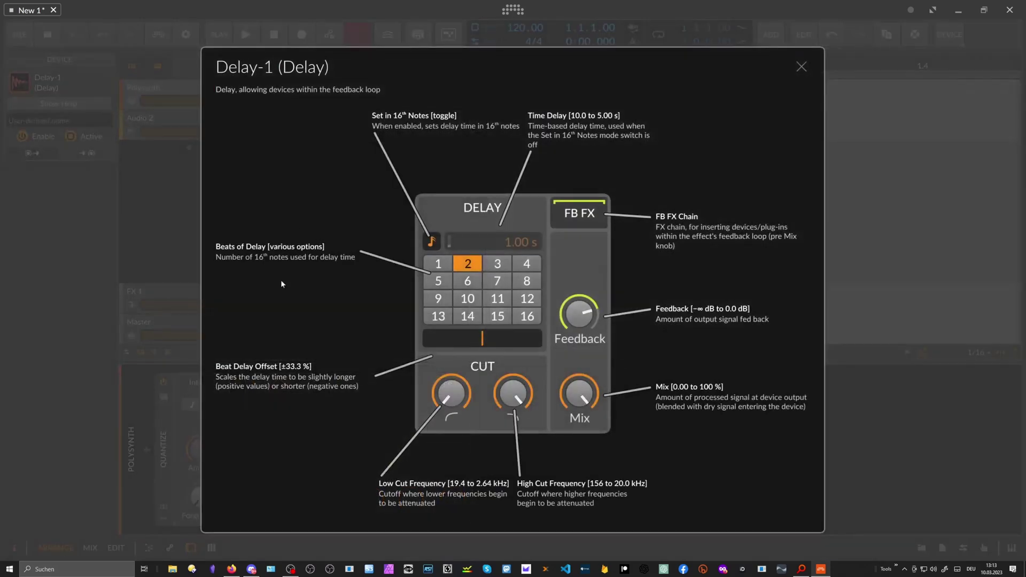